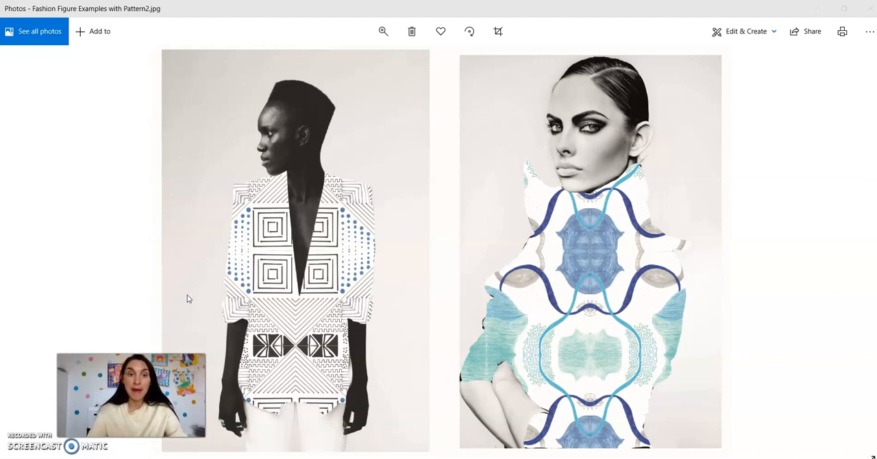
Switch to Photoshop and rename Layer 0 of the repeat pattern document as Pattern.
{"action": "left_click", "coordinate": [812, 14]}
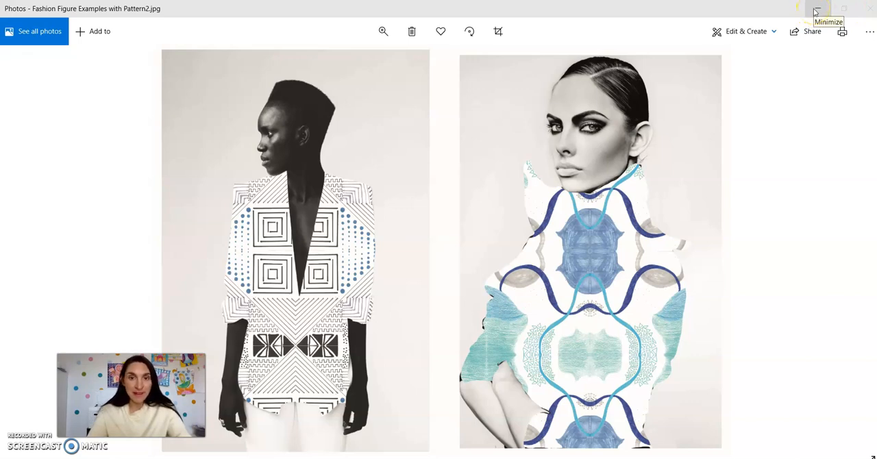
{"action": "left_click", "coordinate": [815, 12]}
{"action": "left_click", "coordinate": [286, 192]}
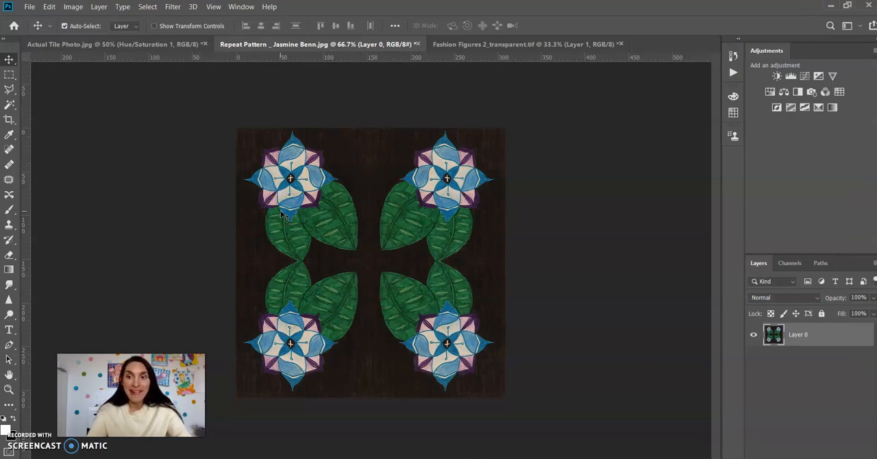
{"action": "double_click", "coordinate": [800, 335]}
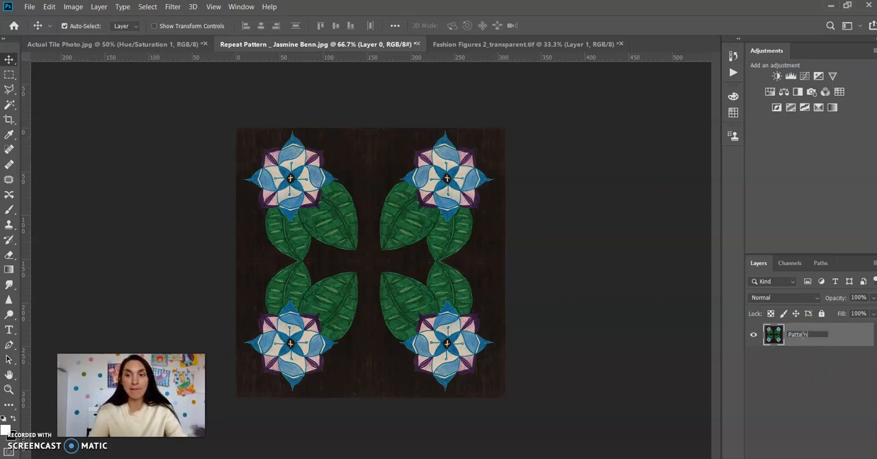
{"action": "left_click", "coordinate": [777, 378]}
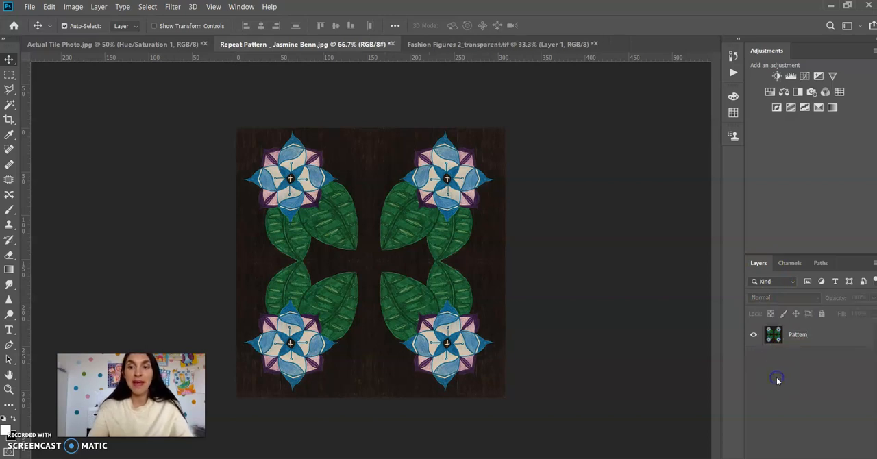
Add a Levels adjustment layer above the Pattern layer with black input level 23 and white input level 218.
{"action": "left_click", "coordinate": [808, 335]}
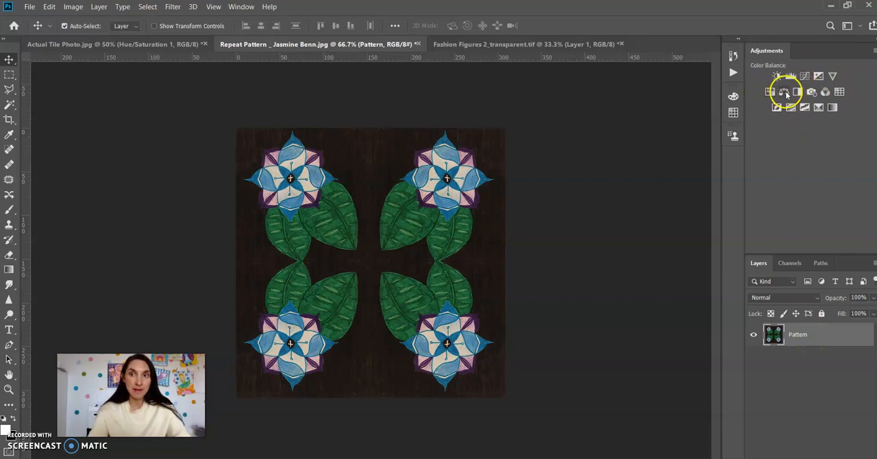
{"action": "left_click", "coordinate": [72, 7]}
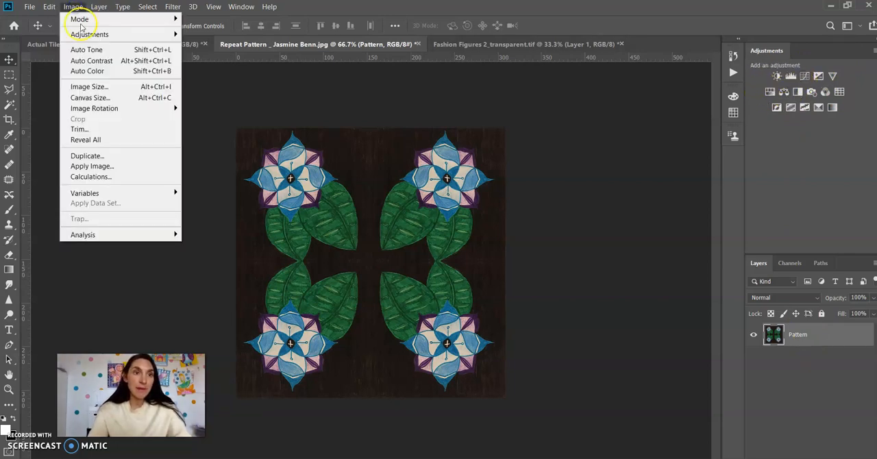
{"action": "mouse_move", "coordinate": [89, 34]}
{"action": "left_click", "coordinate": [200, 34]}
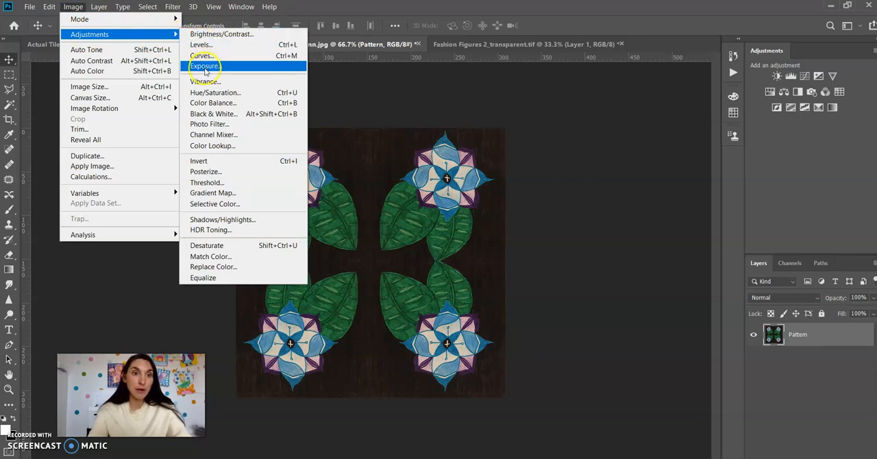
{"action": "left_click", "coordinate": [791, 75]}
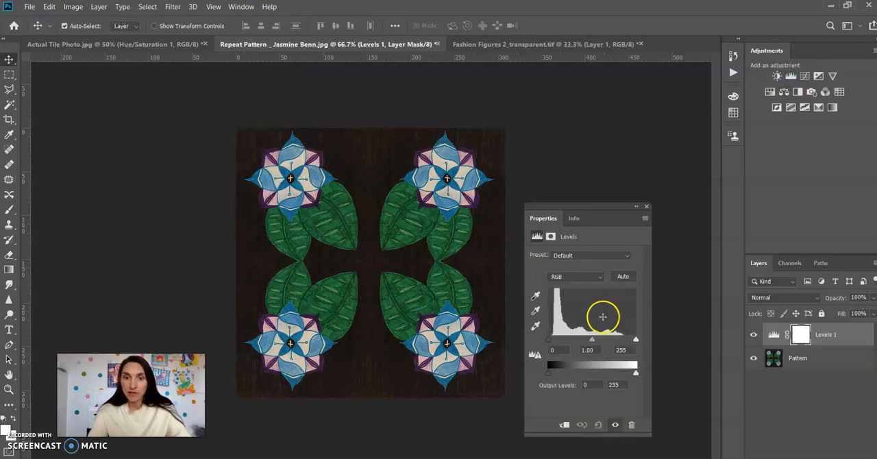
{"action": "left_click_drag", "start_coordinate": [635, 340], "coordinate": [624, 340]}
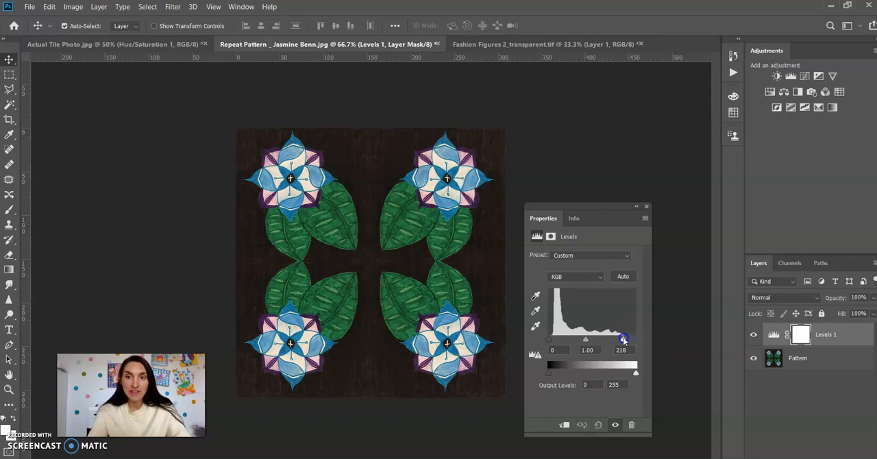
{"action": "left_click_drag", "start_coordinate": [548, 339], "coordinate": [556, 340]}
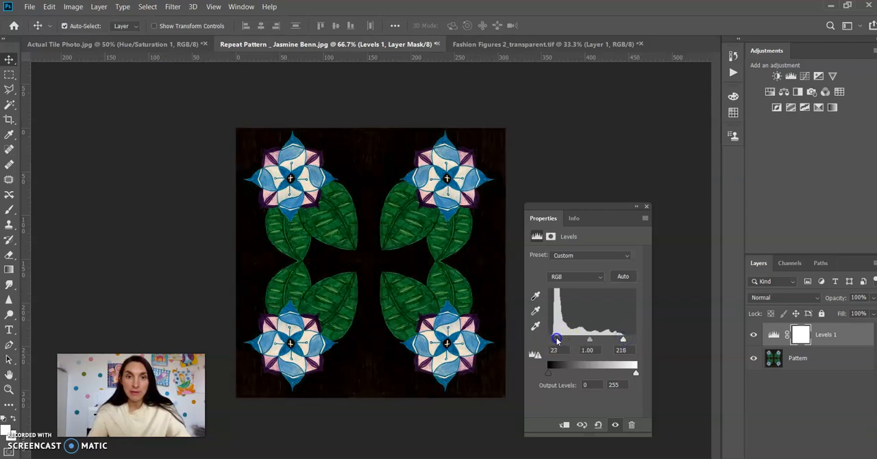
{"action": "left_click", "coordinate": [646, 207]}
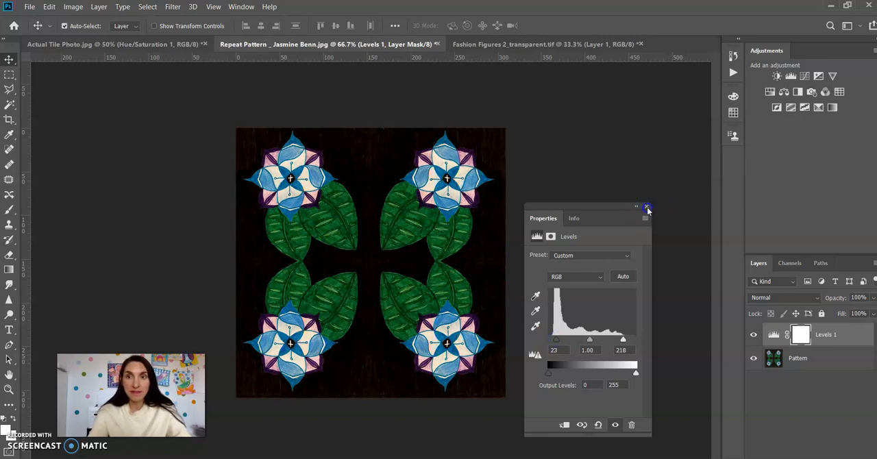
Add a Hue/Saturation adjustment layer with the saturation raised to about +11.
{"action": "left_click", "coordinate": [770, 92]}
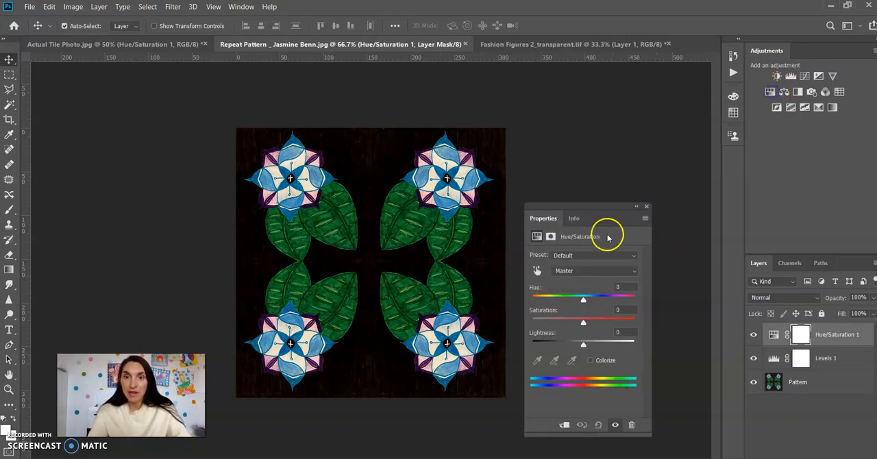
{"action": "mouse_move", "coordinate": [582, 328]}
{"action": "left_mouse_down"}
{"action": "mouse_move", "coordinate": [590, 323]}
{"action": "mouse_move", "coordinate": [582, 323]}
{"action": "left_mouse_up"}
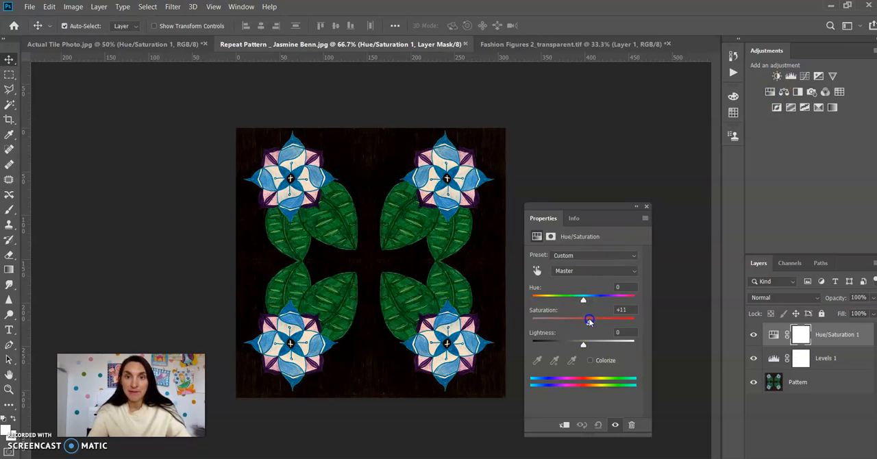
{"action": "left_click", "coordinate": [646, 206]}
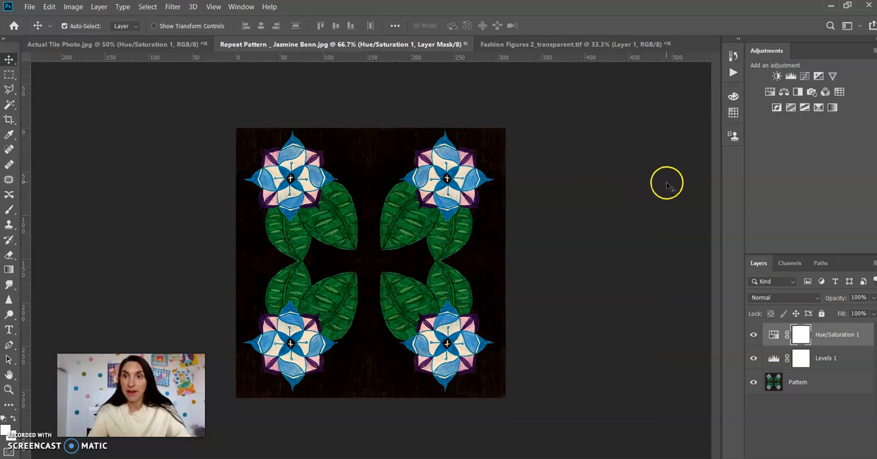
Add a Brightness/Contrast adjustment layer with the brightness set to about 10.
{"action": "left_click", "coordinate": [775, 77]}
{"action": "left_click_drag", "start_coordinate": [583, 287], "coordinate": [587, 290]}
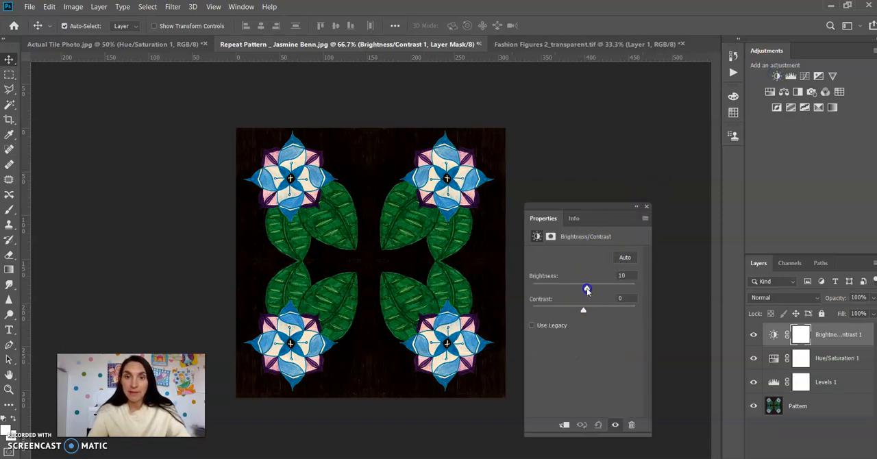
{"action": "left_click", "coordinate": [645, 207]}
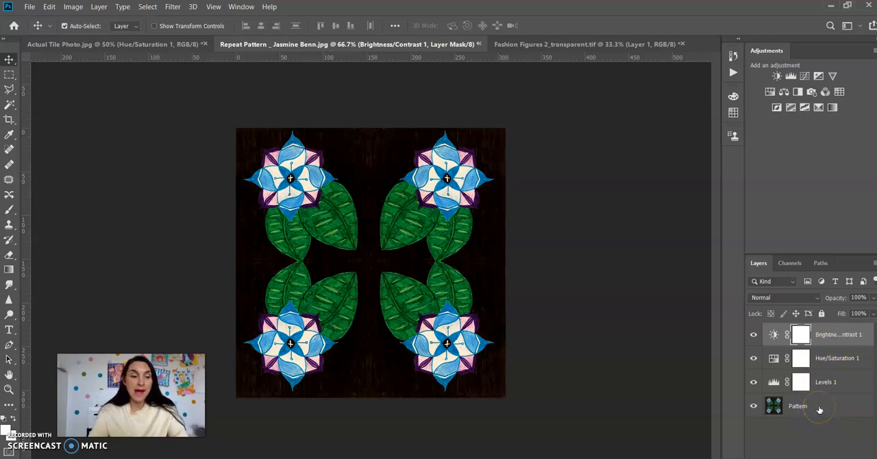
Merge the Brightness/Contrast, Hue/Saturation and Levels adjustment layers with the Pattern layer into one layer.
{"action": "left_click", "coordinate": [833, 369], "text": "shift"}
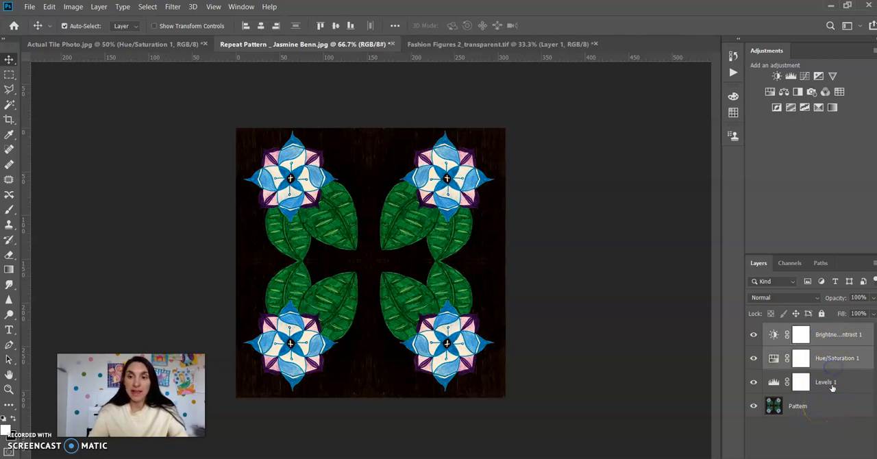
{"action": "left_click", "coordinate": [831, 383], "text": "shift"}
{"action": "left_click", "coordinate": [829, 405], "text": "shift"}
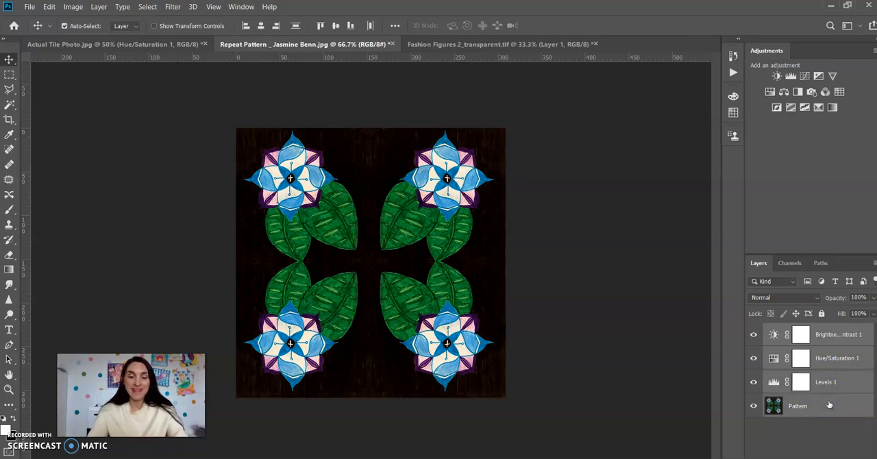
{"action": "right_click", "coordinate": [828, 405]}
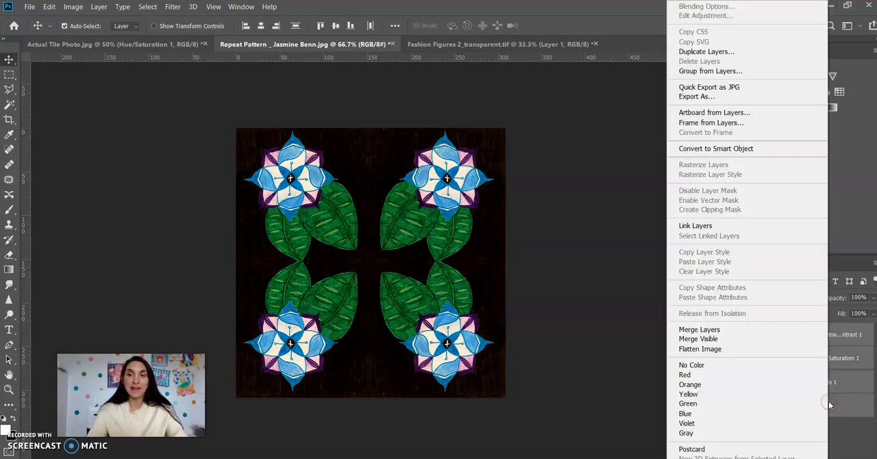
{"action": "left_click", "coordinate": [721, 330]}
Rename the merged layer as Pattern Flower and keep it selected.
{"action": "left_click", "coordinate": [809, 335]}
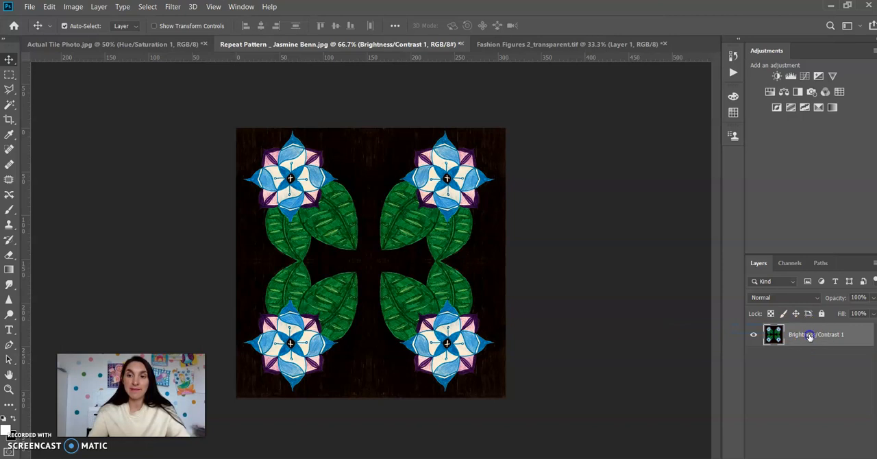
{"action": "left_click", "coordinate": [801, 360]}
{"action": "left_click", "coordinate": [809, 334]}
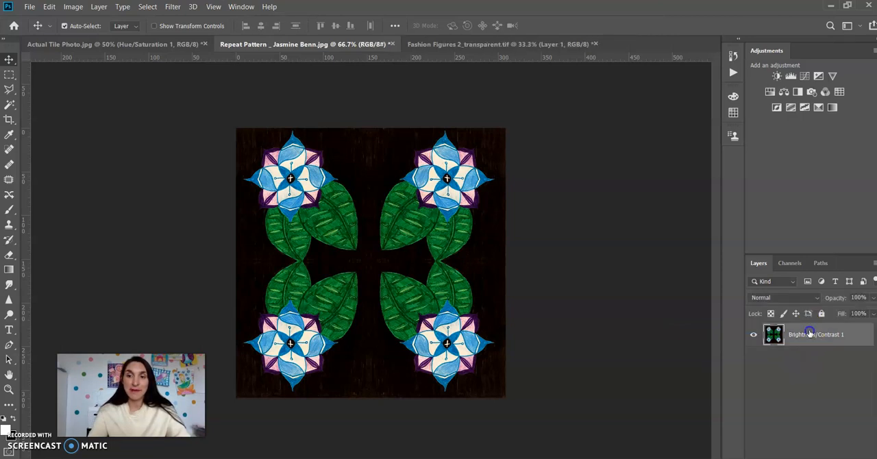
{"action": "double_click", "coordinate": [808, 335]}
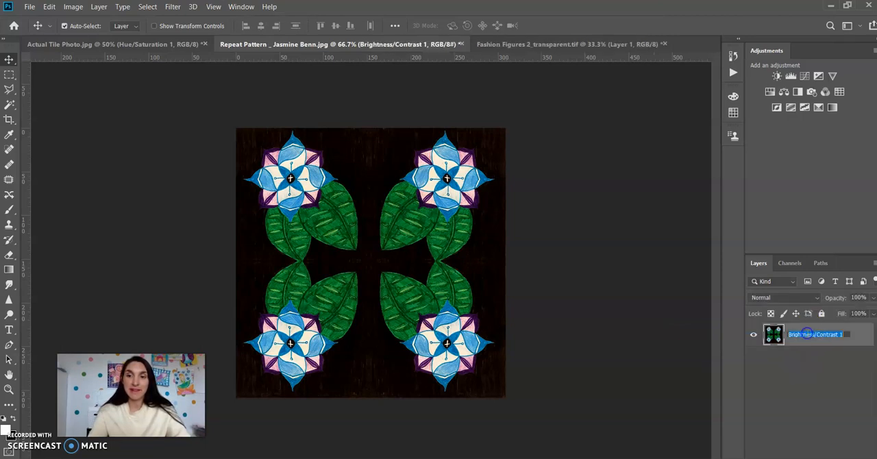
{"action": "type", "text": "Pattern Flowe"}
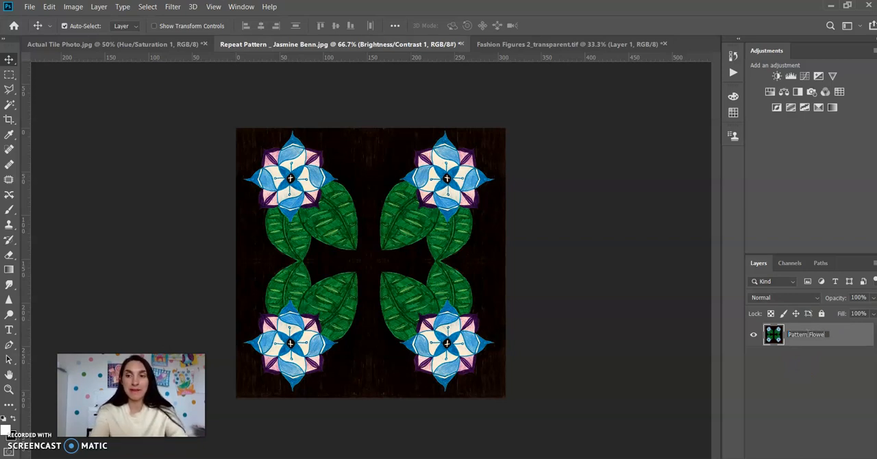
{"action": "type", "text": "r"}
{"action": "left_click", "coordinate": [789, 372]}
{"action": "left_click", "coordinate": [808, 335]}
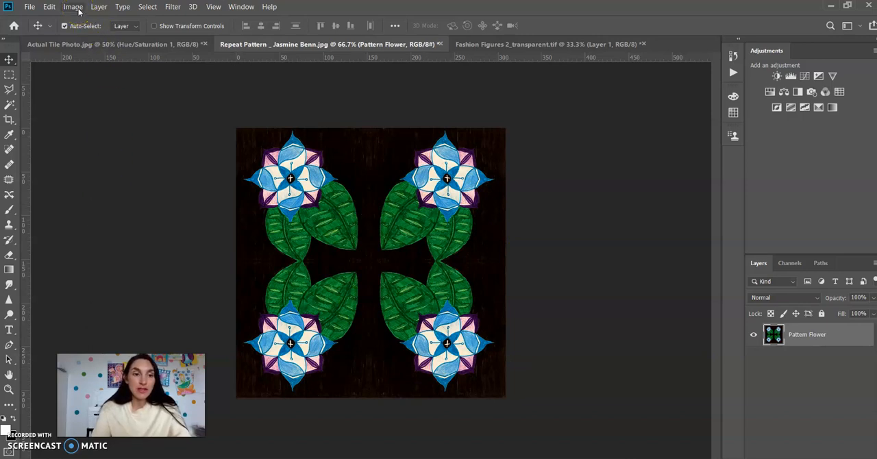
Check the document's width and height in the Canvas Size settings without changing them.
{"action": "left_click", "coordinate": [172, 7]}
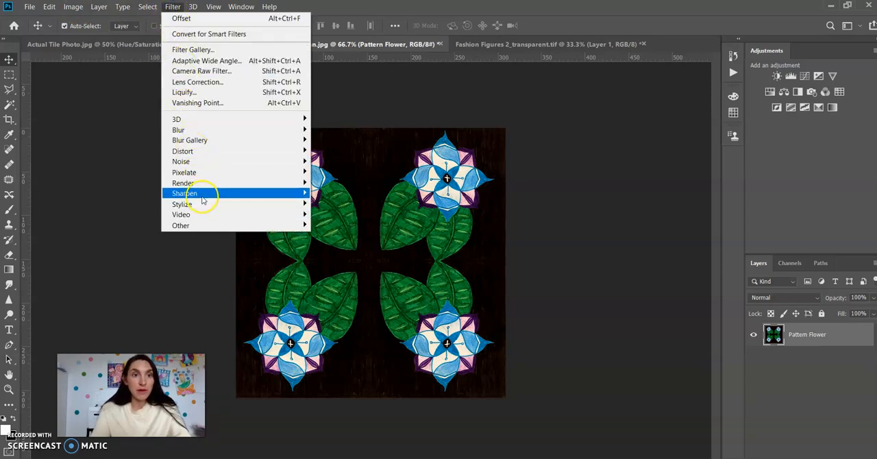
{"action": "left_click", "coordinate": [99, 134]}
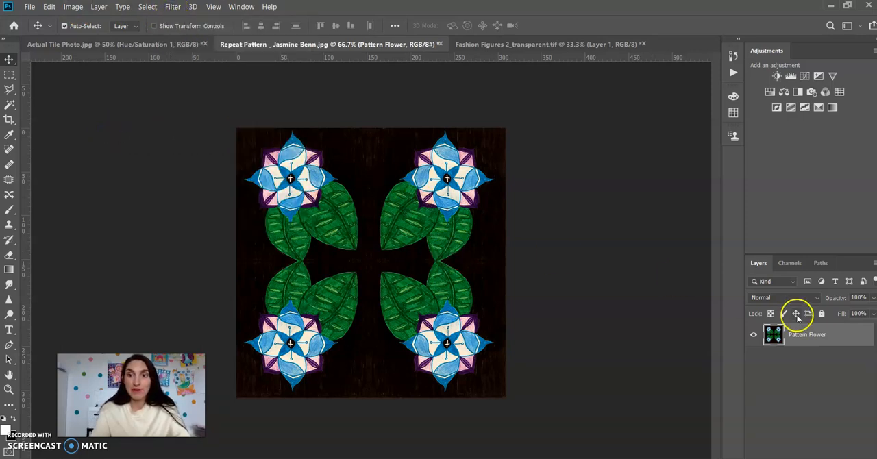
{"action": "left_click", "coordinate": [73, 6]}
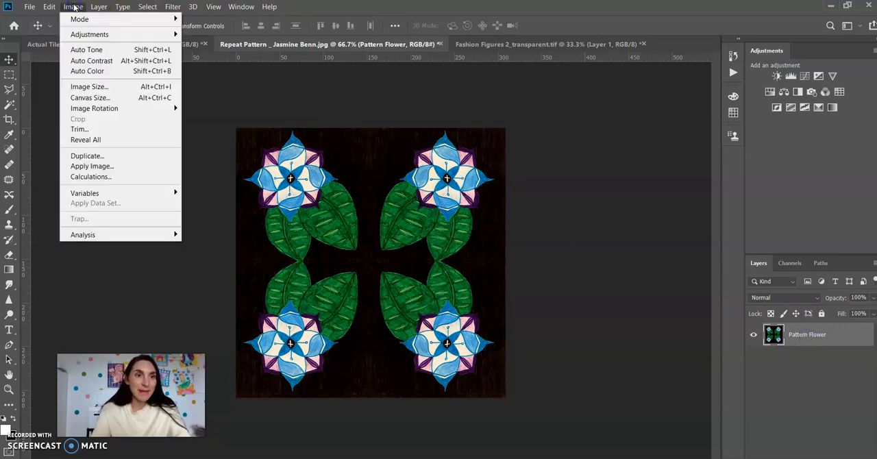
{"action": "left_click", "coordinate": [89, 99]}
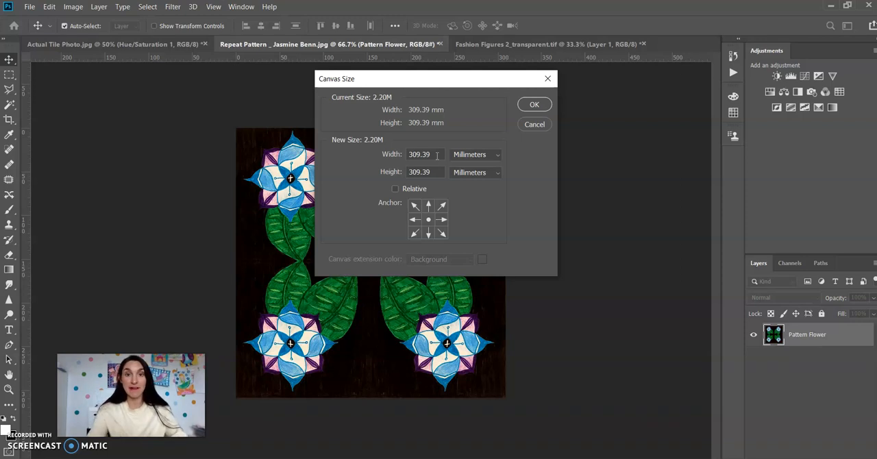
{"action": "left_click", "coordinate": [534, 104]}
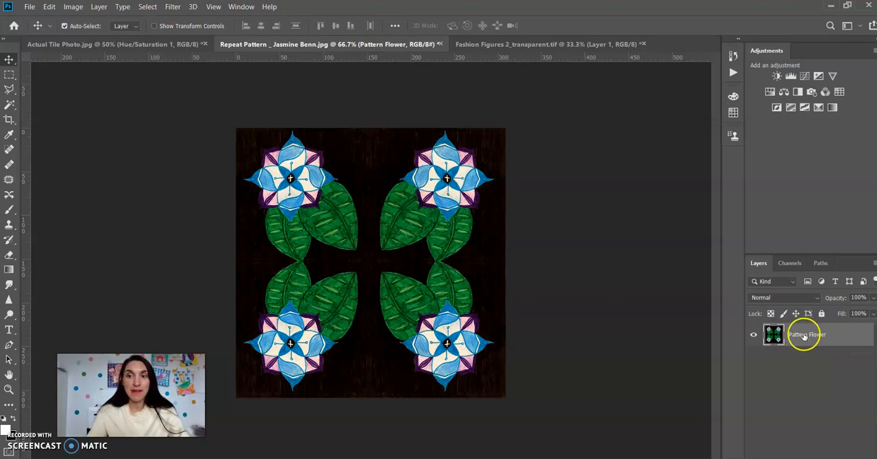
Offset the Pattern Flower layer by 155 pixels horizontally and 155 pixels vertically, with undefined areas wrapped around.
{"action": "left_click", "coordinate": [173, 7]}
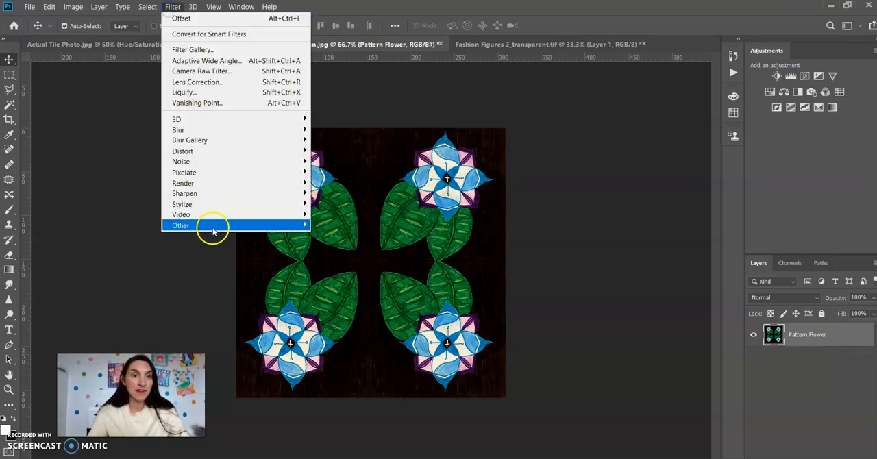
{"action": "mouse_move", "coordinate": [215, 232]}
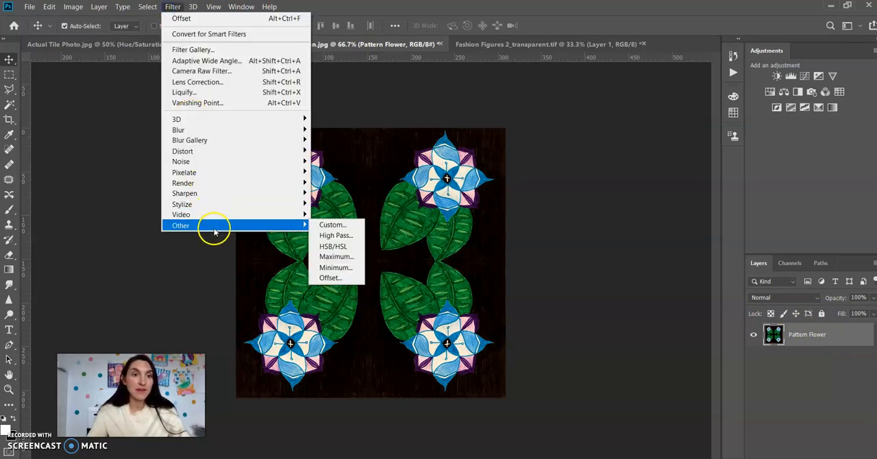
{"action": "left_click", "coordinate": [331, 277]}
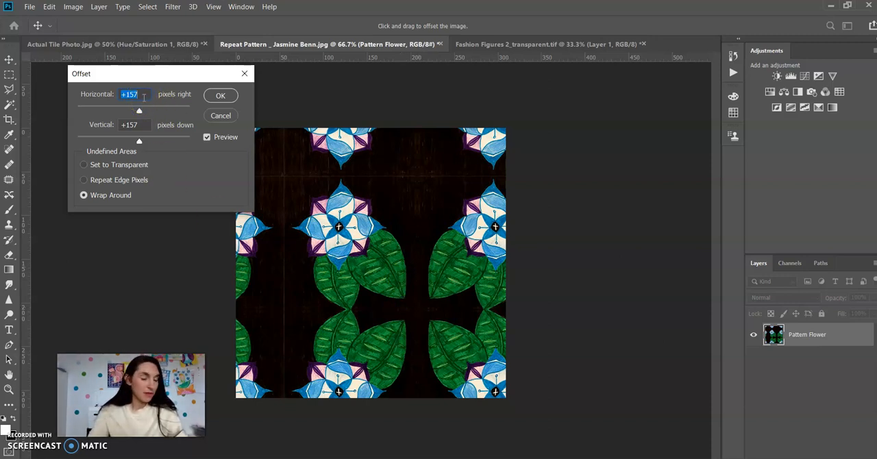
{"action": "key", "text": "BackSpace"}
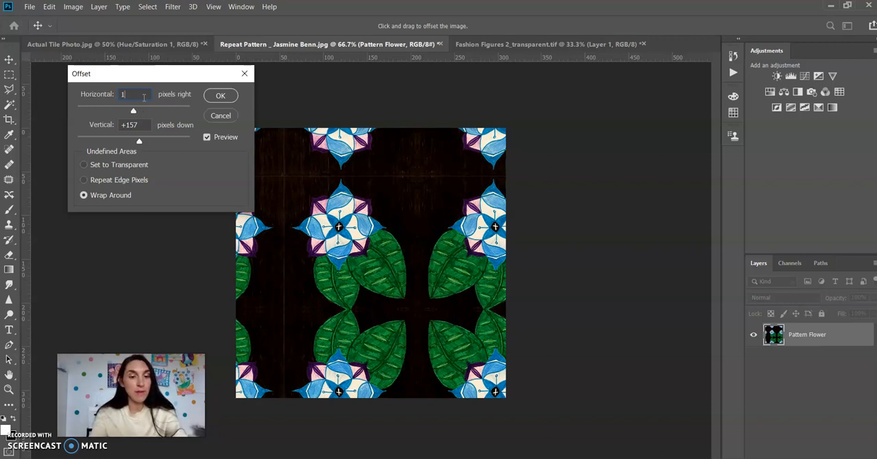
{"action": "type", "text": "155"}
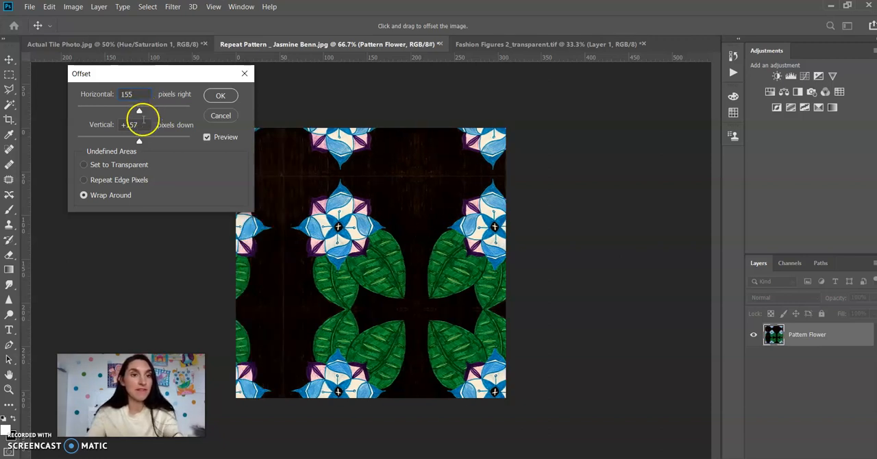
{"action": "left_click", "coordinate": [142, 124]}
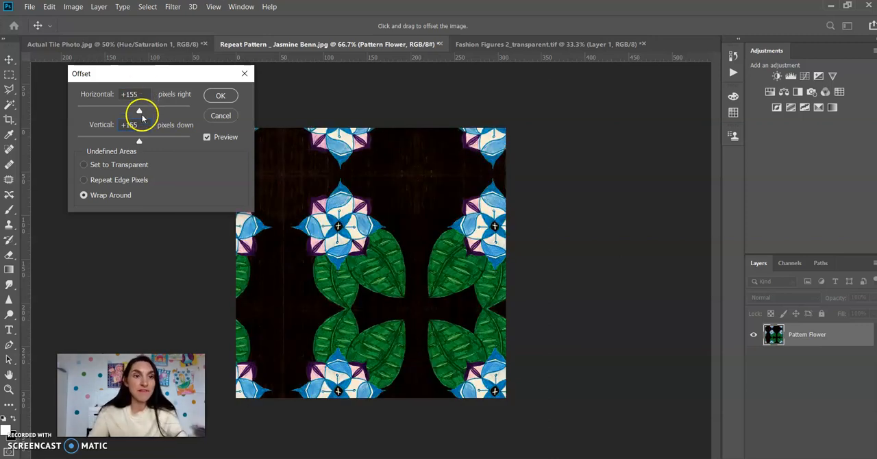
{"action": "left_click", "coordinate": [220, 96]}
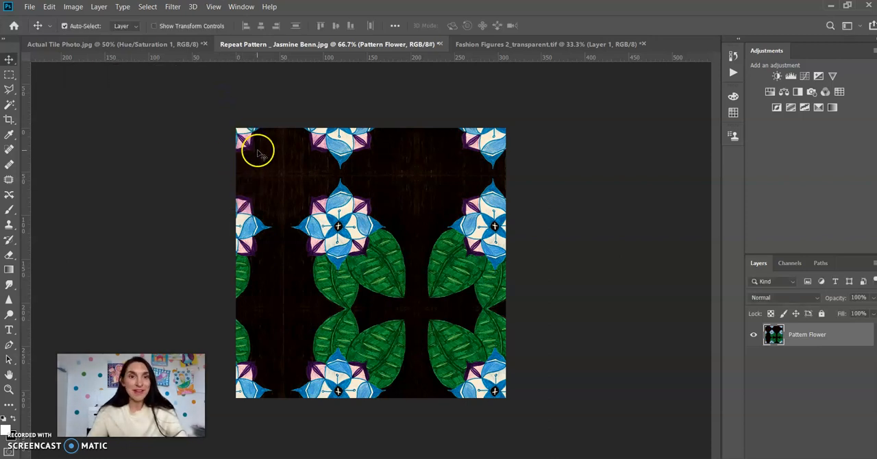
Define the offset tile as a pattern named Black Flower.
{"action": "left_click", "coordinate": [49, 7]}
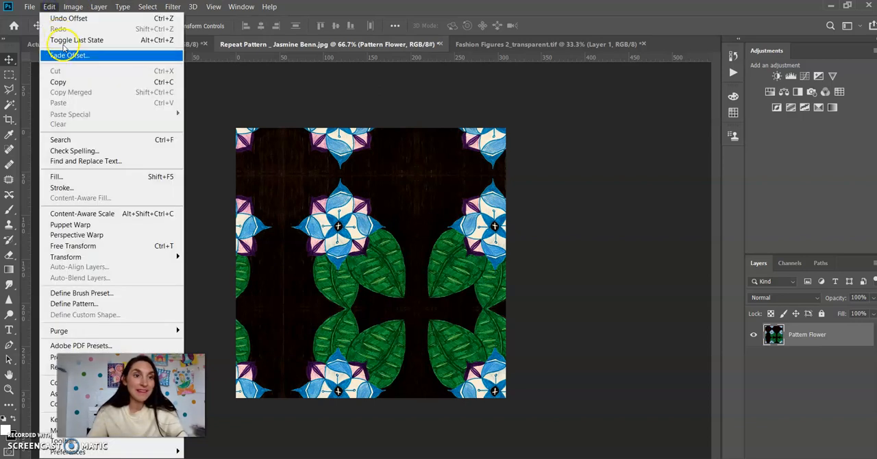
{"action": "left_click", "coordinate": [90, 305]}
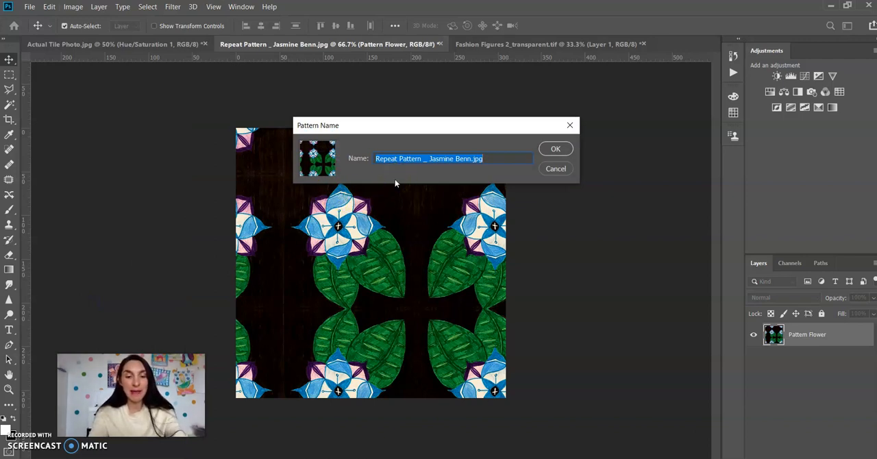
{"action": "type", "text": "Black Flower"}
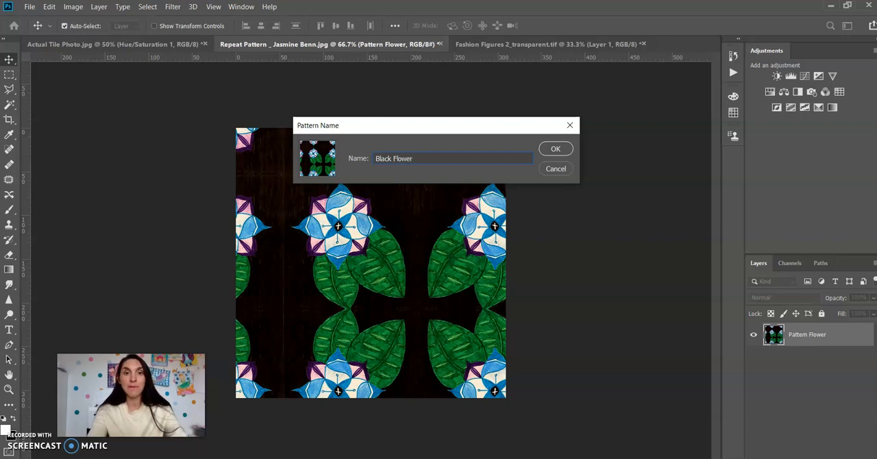
{"action": "left_click", "coordinate": [556, 148]}
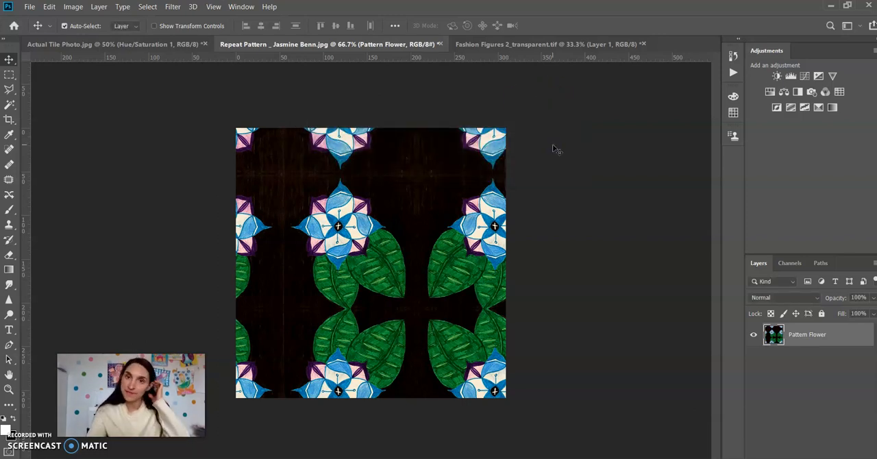
In the Fashion Figures 2_transparent.tif document, add a new layer named Pattern.
{"action": "left_click", "coordinate": [538, 44]}
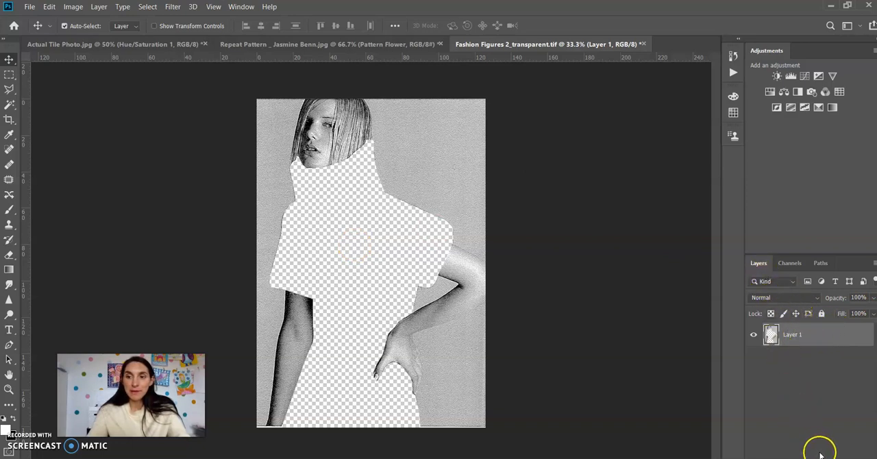
{"action": "left_click_drag", "start_coordinate": [760, 265], "coordinate": [762, 171]}
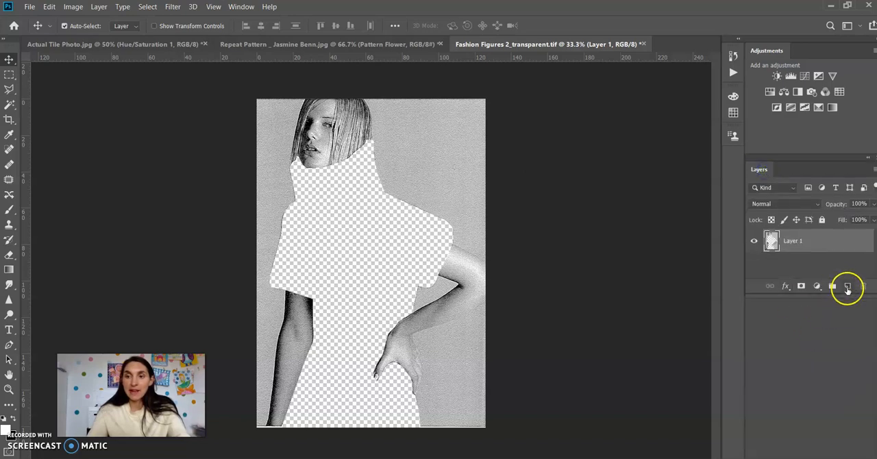
{"action": "left_click", "coordinate": [847, 286]}
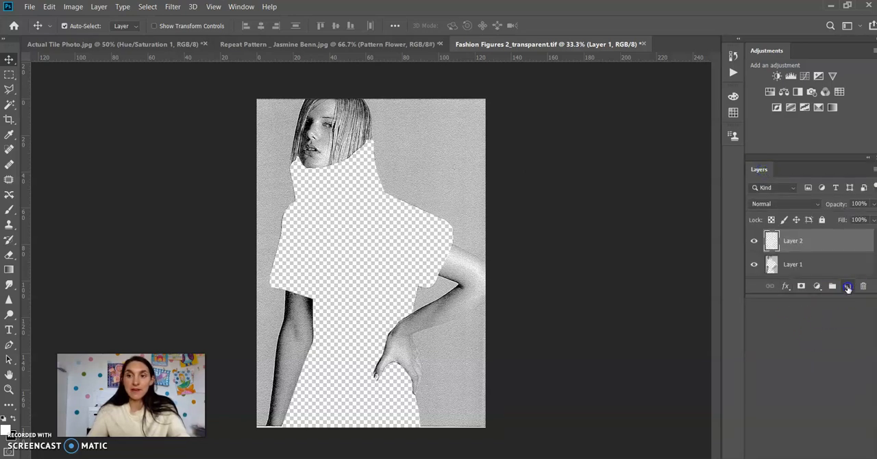
{"action": "left_click_drag", "start_coordinate": [822, 313], "coordinate": [815, 382]}
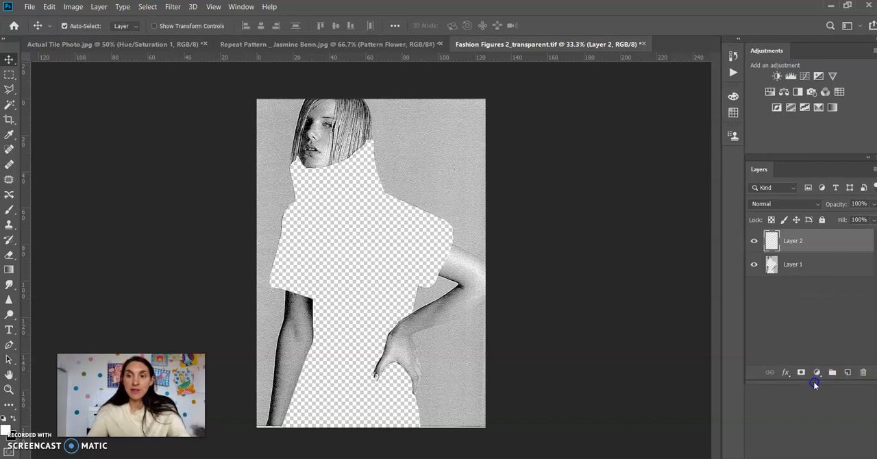
{"action": "left_click", "coordinate": [795, 243]}
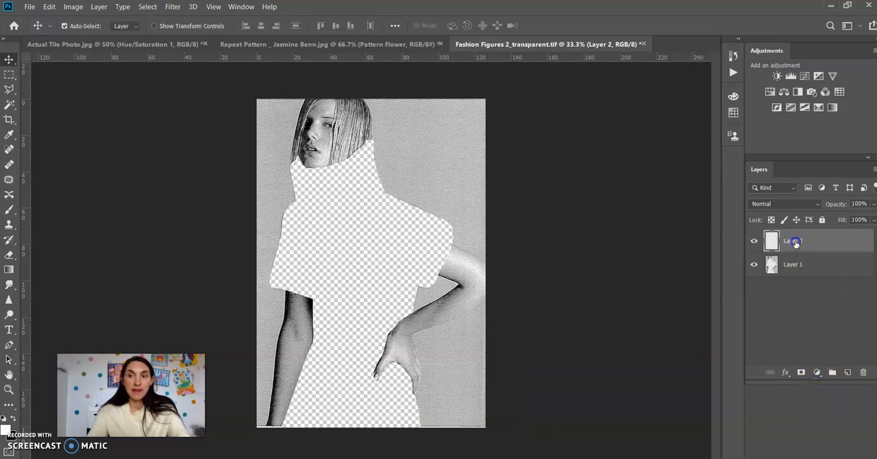
{"action": "double_click", "coordinate": [792, 242]}
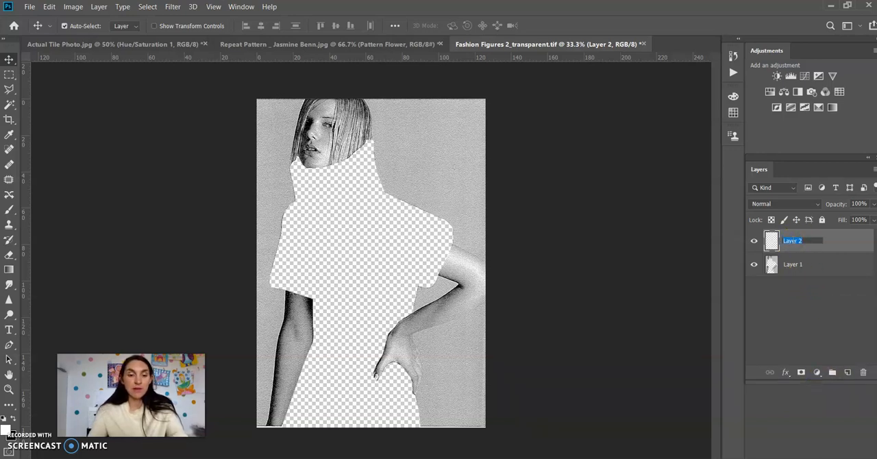
{"action": "type", "text": "Pattern"}
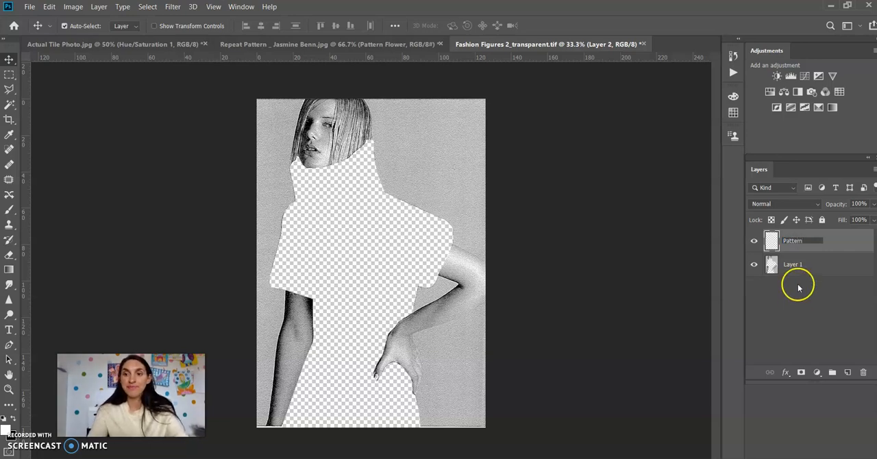
{"action": "left_click", "coordinate": [799, 296]}
Move the Pattern layer below Layer 1 and hide Layer 1.
{"action": "left_click", "coordinate": [827, 243]}
{"action": "left_click_drag", "start_coordinate": [807, 244], "coordinate": [802, 275]}
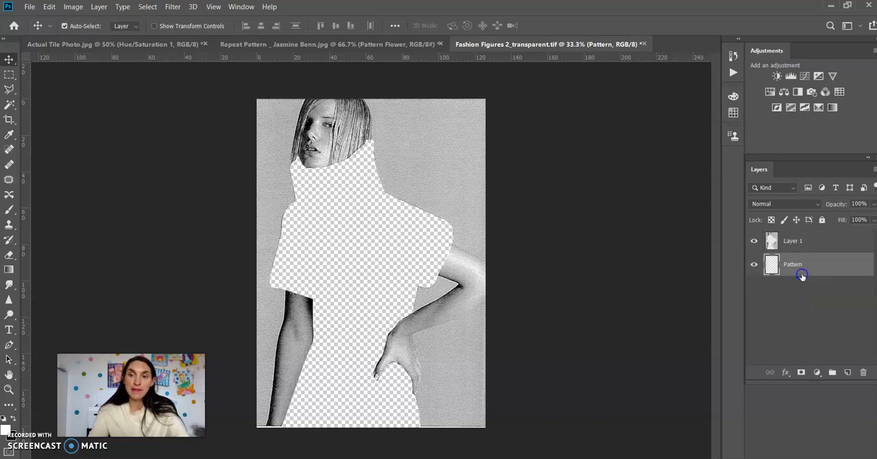
{"action": "left_click", "coordinate": [754, 242]}
{"action": "left_click", "coordinate": [754, 243]}
{"action": "left_click", "coordinate": [754, 243]}
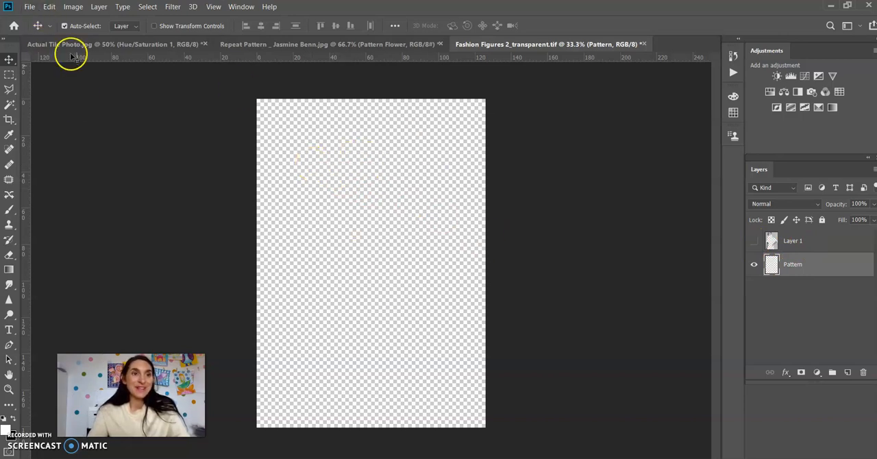
Fill the Pattern layer with the Black Flower custom pattern in Normal mode at 100% opacity.
{"action": "left_click", "coordinate": [50, 7]}
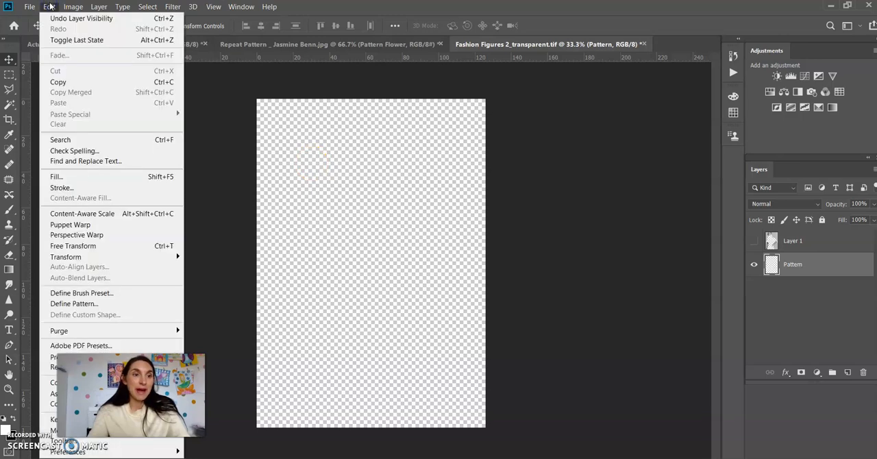
{"action": "left_click", "coordinate": [82, 178]}
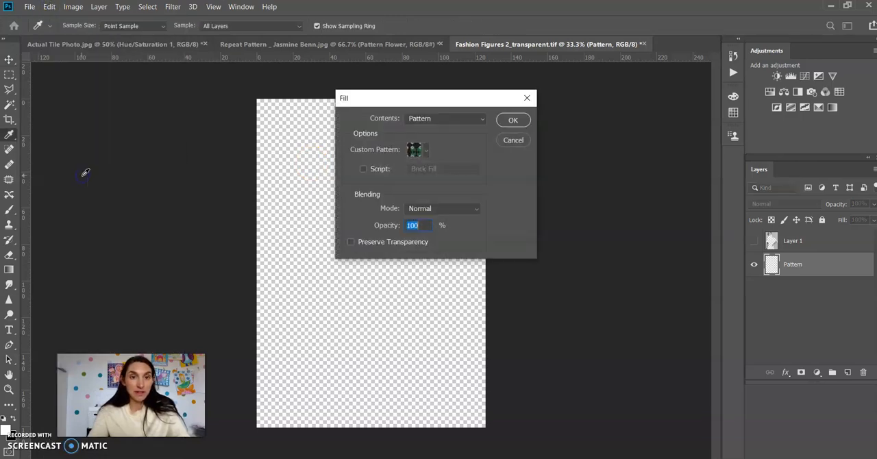
{"action": "left_click", "coordinate": [442, 122]}
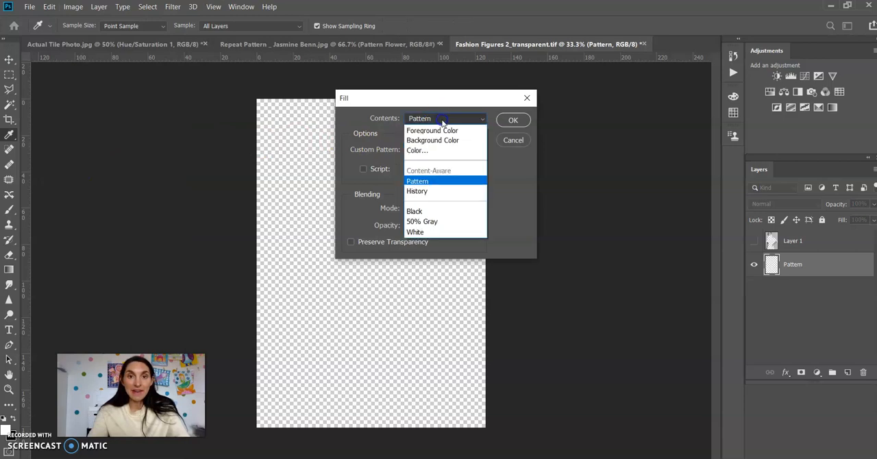
{"action": "left_click", "coordinate": [424, 184]}
{"action": "left_click", "coordinate": [426, 150]}
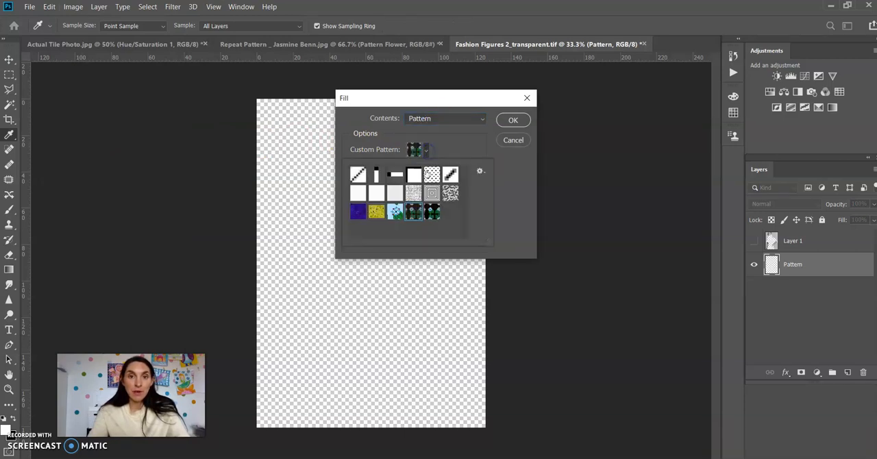
{"action": "left_click", "coordinate": [433, 212]}
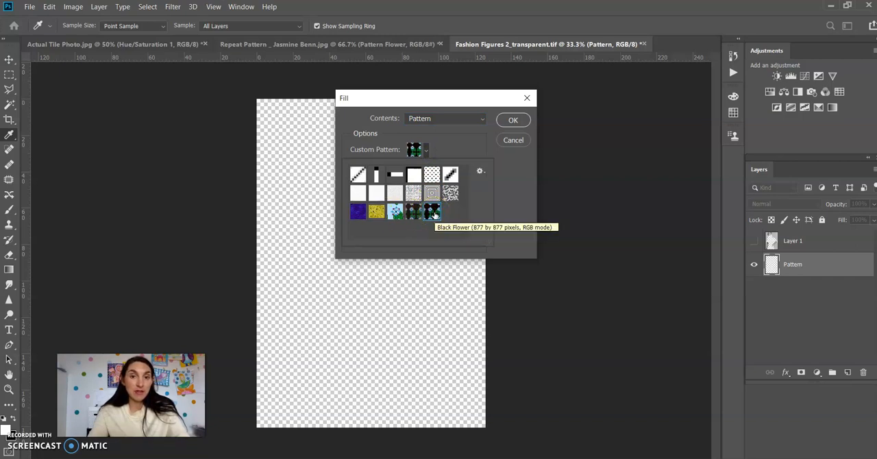
{"action": "left_click", "coordinate": [485, 157]}
{"action": "left_click", "coordinate": [515, 121]}
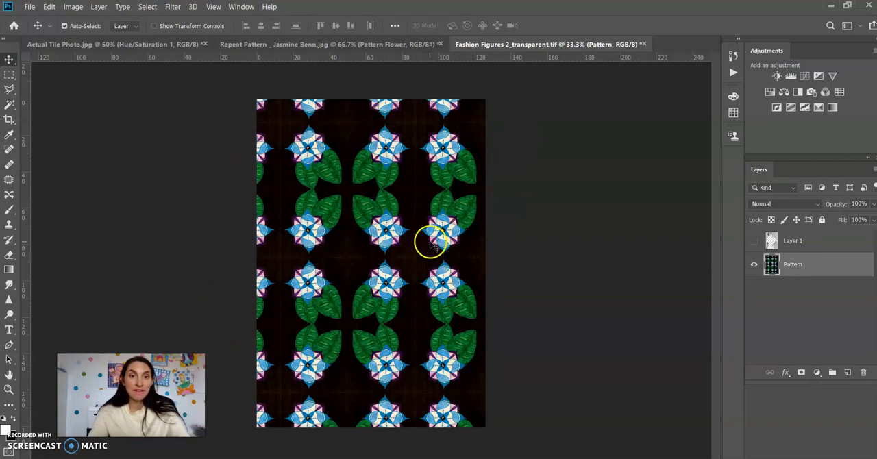
Show Layer 1 to check the pattern on the figure's dress, and hide both Layer 1 and the Pattern layer.
{"action": "left_click", "coordinate": [754, 242]}
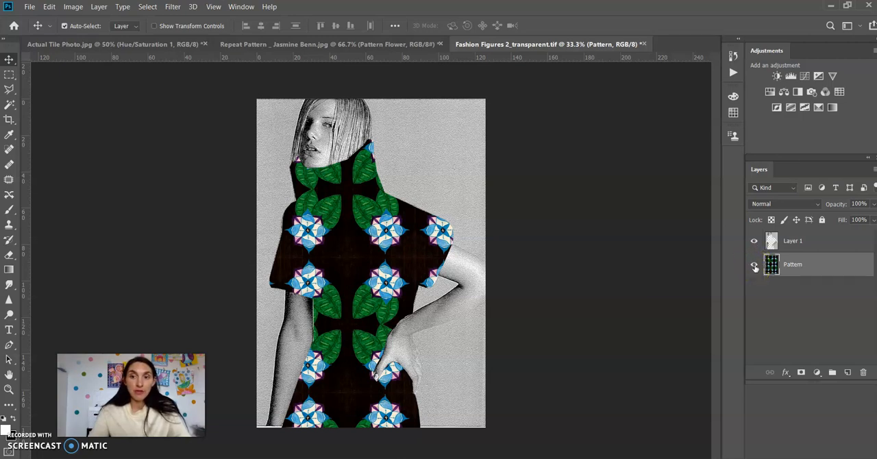
{"action": "left_click", "coordinate": [754, 241]}
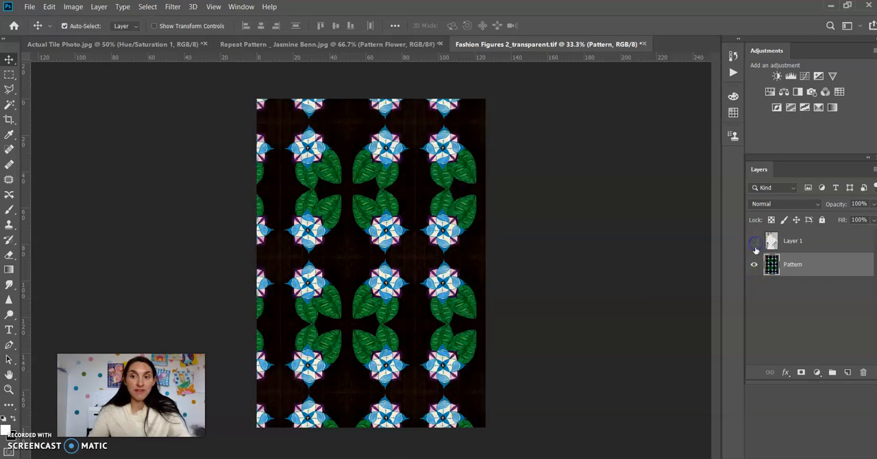
{"action": "left_click", "coordinate": [754, 266]}
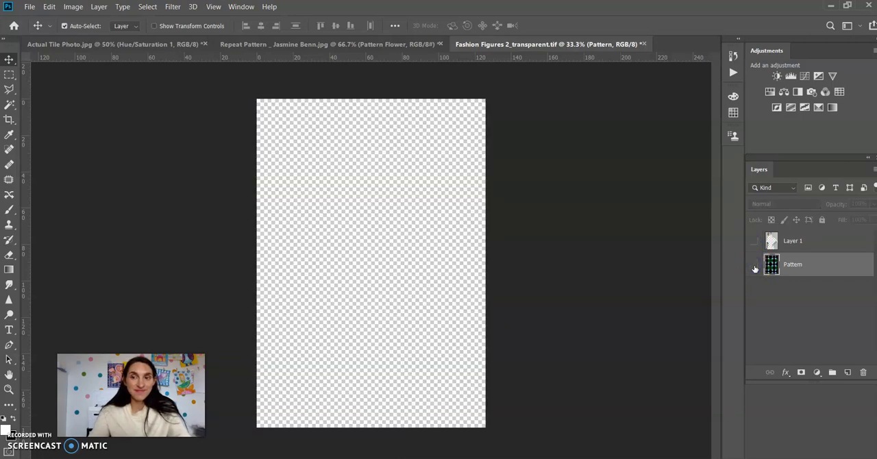
Add a new layer named Pattern Small above the Pattern layer and keep it selected.
{"action": "left_click", "coordinate": [847, 372]}
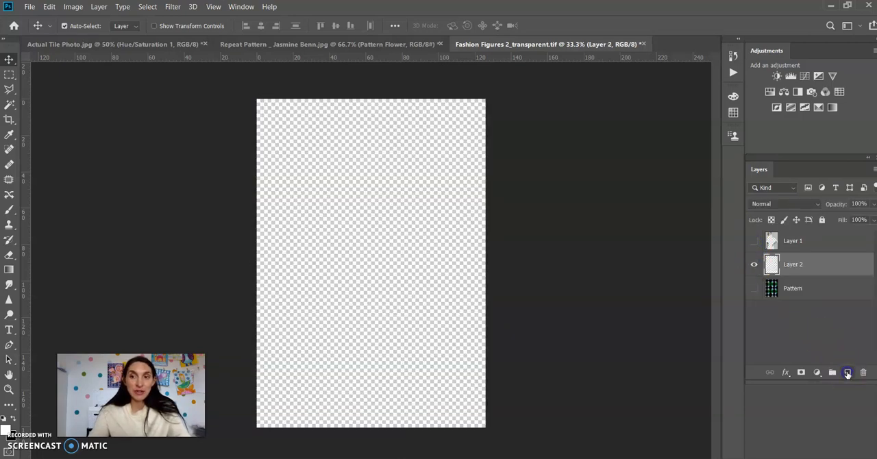
{"action": "left_click", "coordinate": [789, 264]}
{"action": "double_click", "coordinate": [791, 264]}
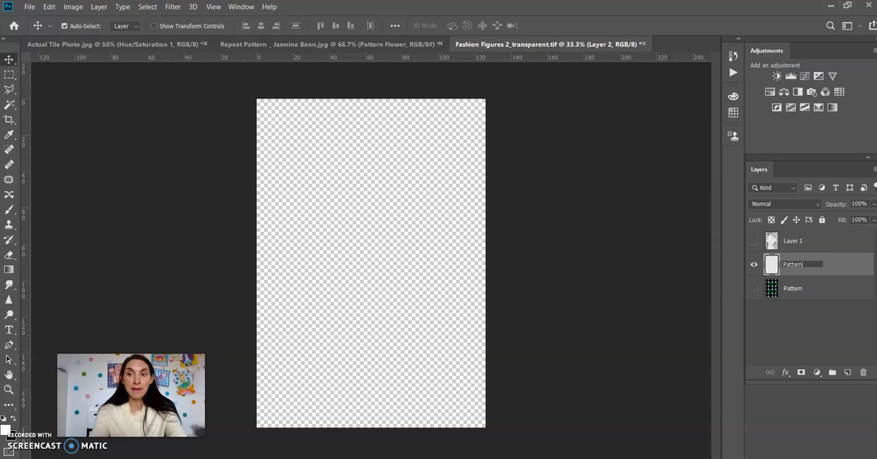
{"action": "type", "text": "Pattern Small"}
{"action": "left_click", "coordinate": [793, 308]}
{"action": "left_click", "coordinate": [826, 263]}
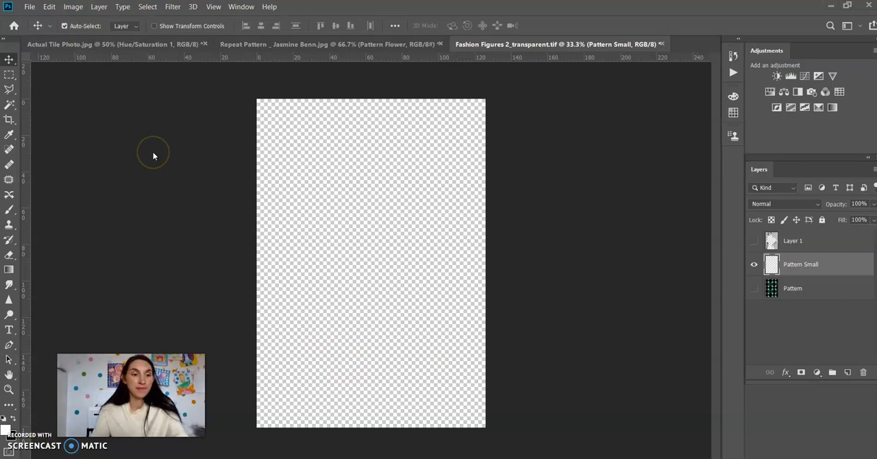
Turn the Pattern Small layer into a pattern fill layer using the black flower pattern, with Normal mode at 100% opacity.
{"action": "left_click", "coordinate": [98, 7]}
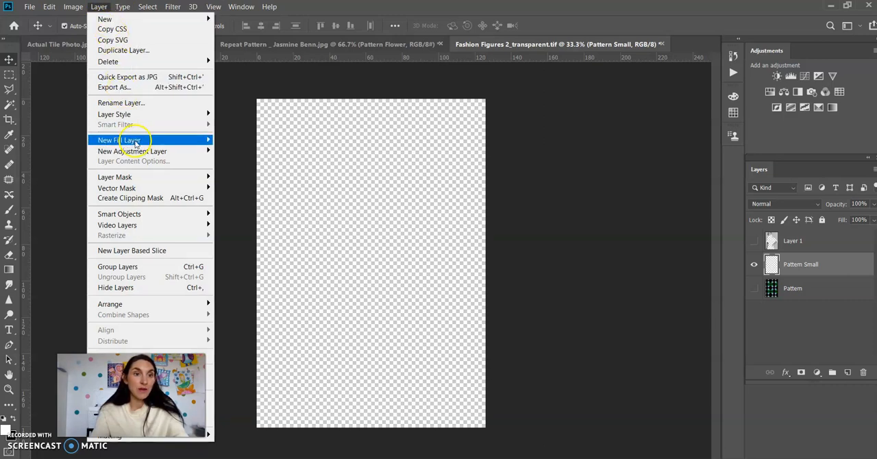
{"action": "mouse_move", "coordinate": [136, 142]}
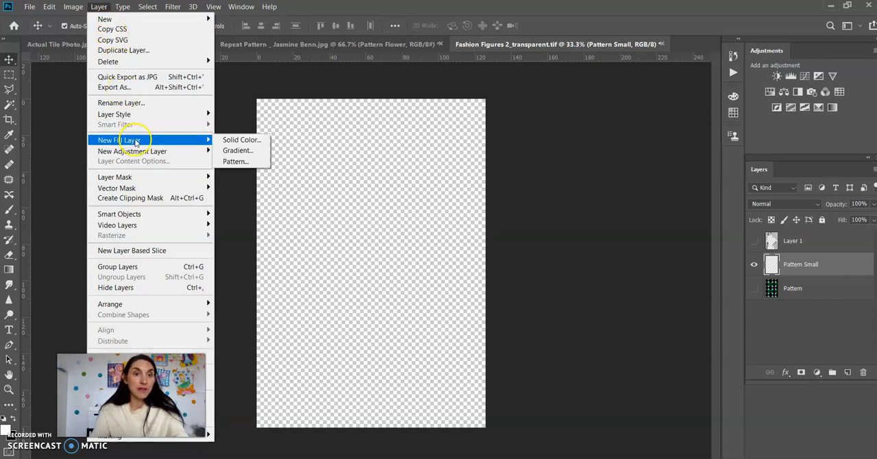
{"action": "left_click", "coordinate": [235, 161]}
{"action": "left_click_drag", "start_coordinate": [435, 121], "coordinate": [520, 106]}
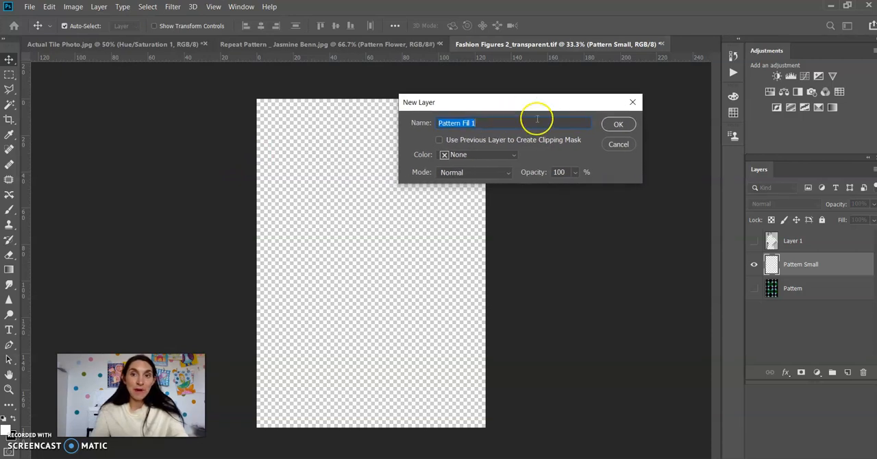
{"action": "left_click", "coordinate": [618, 125]}
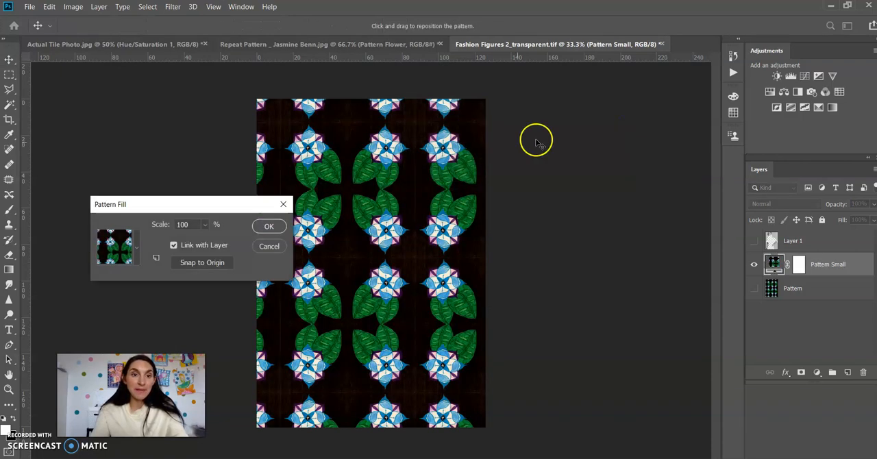
{"action": "left_click", "coordinate": [137, 247]}
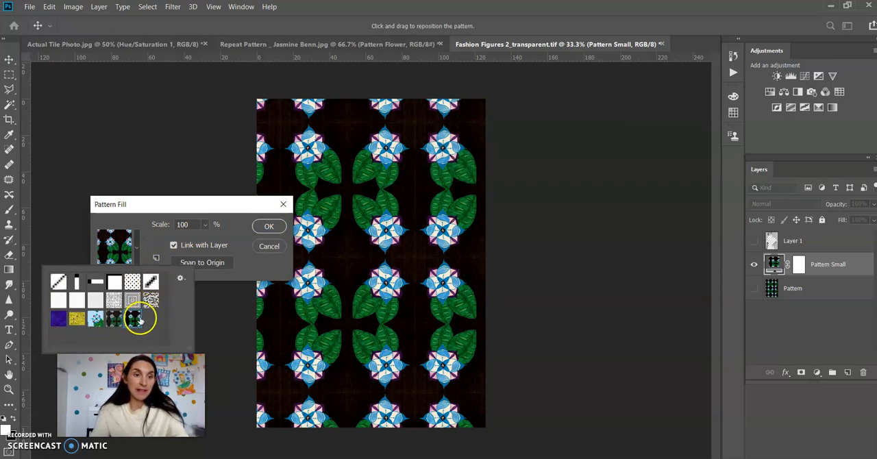
{"action": "left_click", "coordinate": [162, 230]}
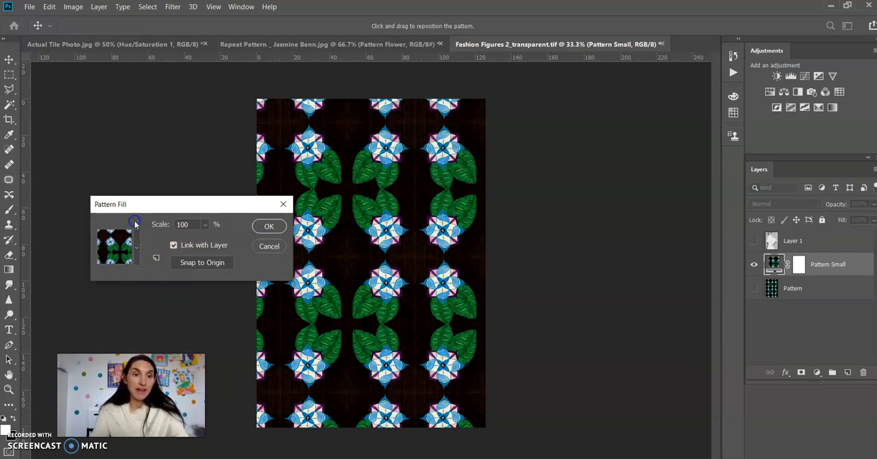
Try the pattern fill at 50% scale and apply it at 25% with Link with Layer enabled.
{"action": "left_click_drag", "start_coordinate": [195, 224], "coordinate": [184, 223]}
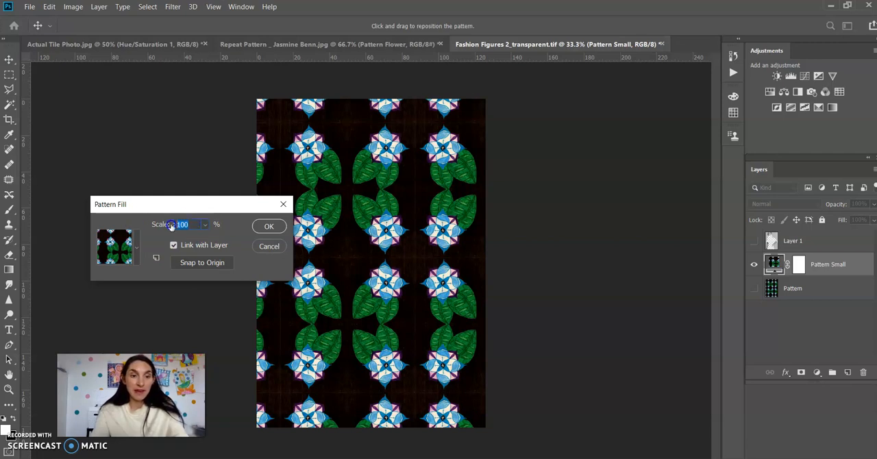
{"action": "type", "text": "50"}
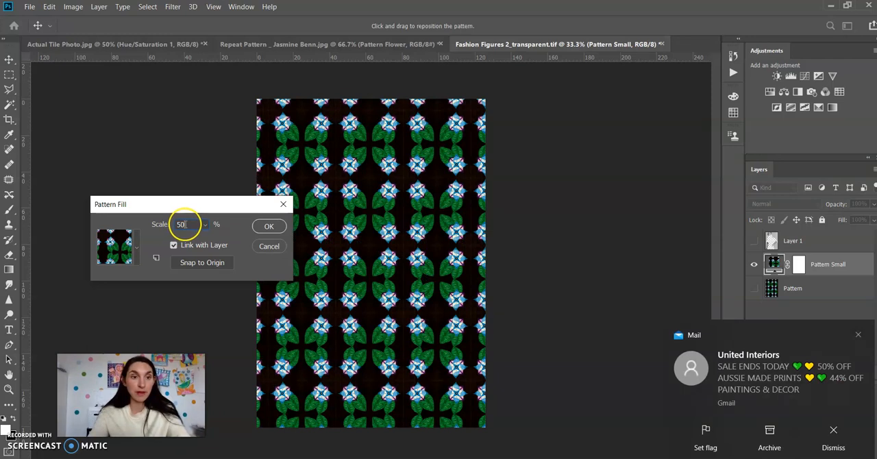
{"action": "key", "text": "BackSpace"}
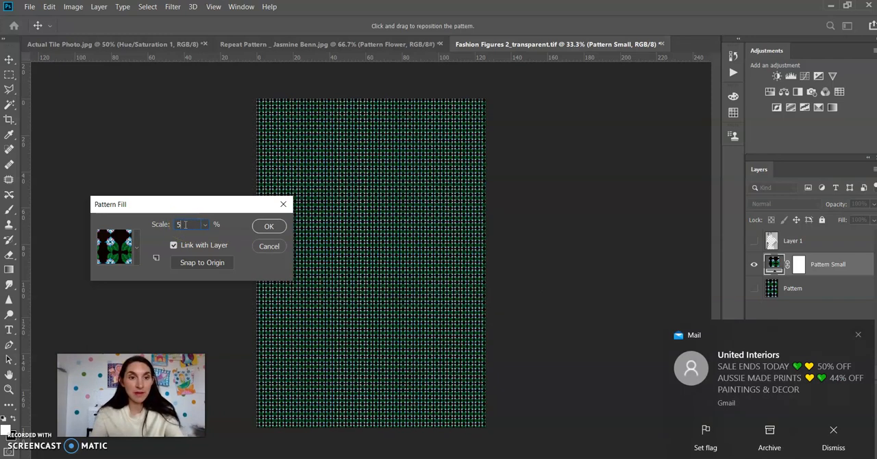
{"action": "type", "text": "25"}
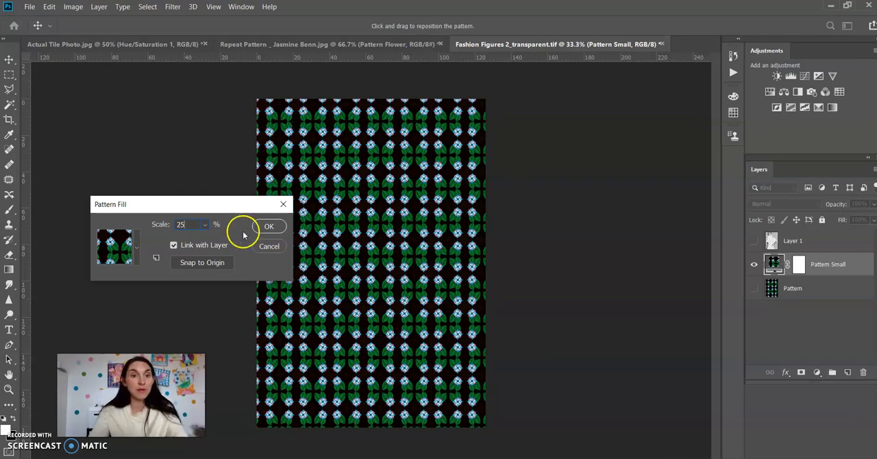
{"action": "left_click", "coordinate": [268, 227]}
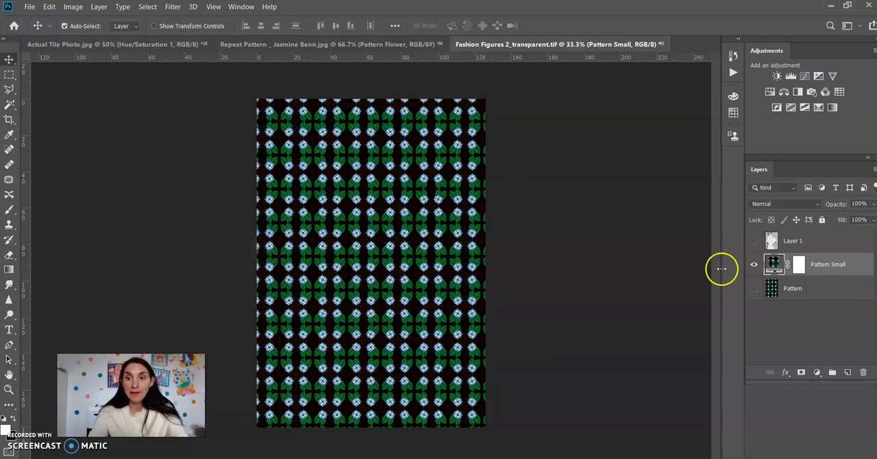
Show Layer 1 and compare the Pattern Small and Pattern layers on the dress, leaving Pattern Small visible and Pattern hidden.
{"action": "left_click", "coordinate": [754, 242]}
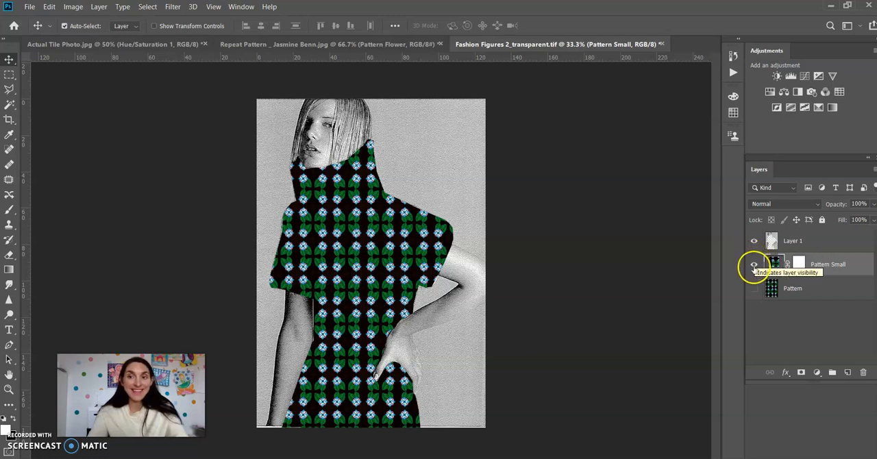
{"action": "left_click", "coordinate": [754, 265]}
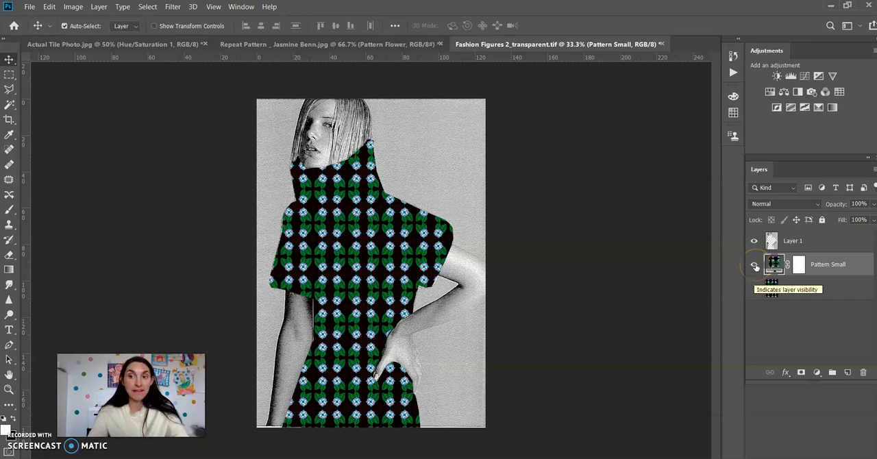
{"action": "left_click", "coordinate": [755, 266]}
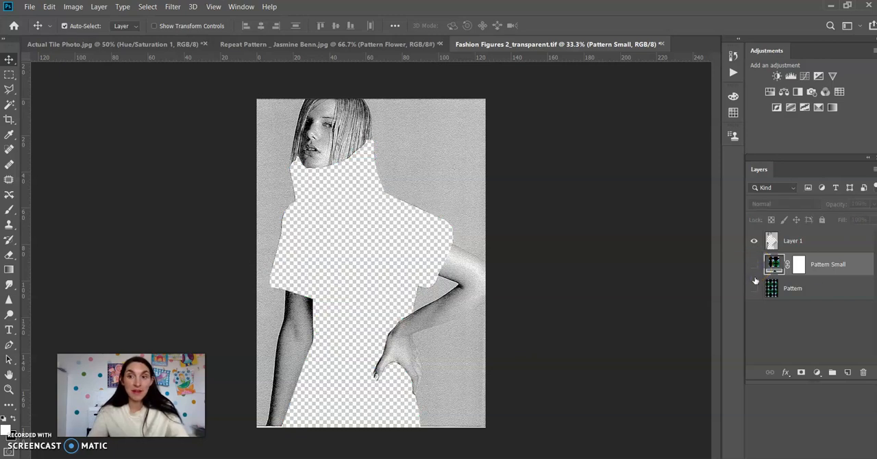
{"action": "left_click", "coordinate": [754, 288]}
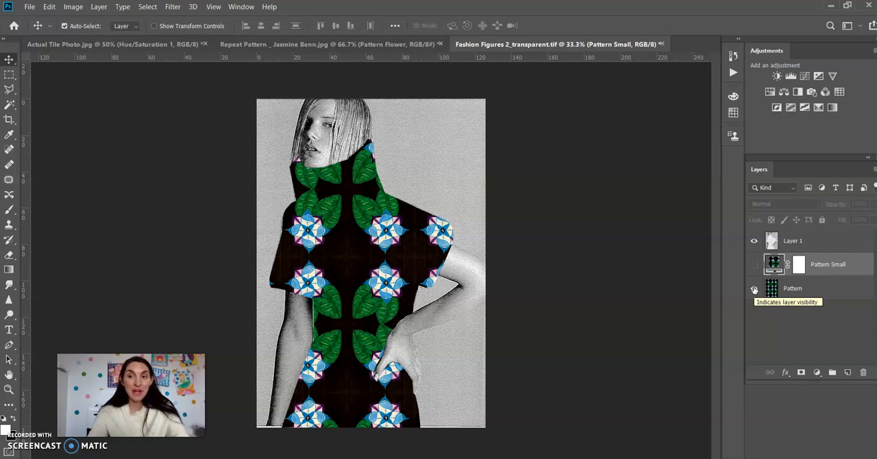
{"action": "left_click", "coordinate": [754, 288]}
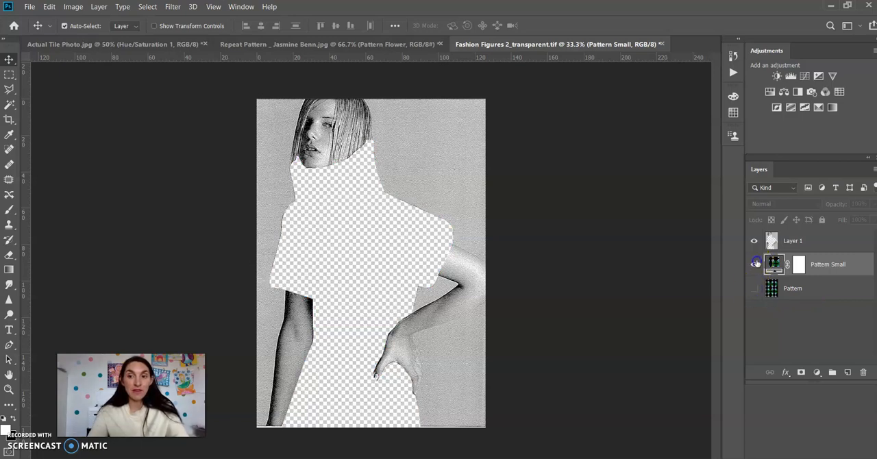
{"action": "left_click", "coordinate": [754, 264]}
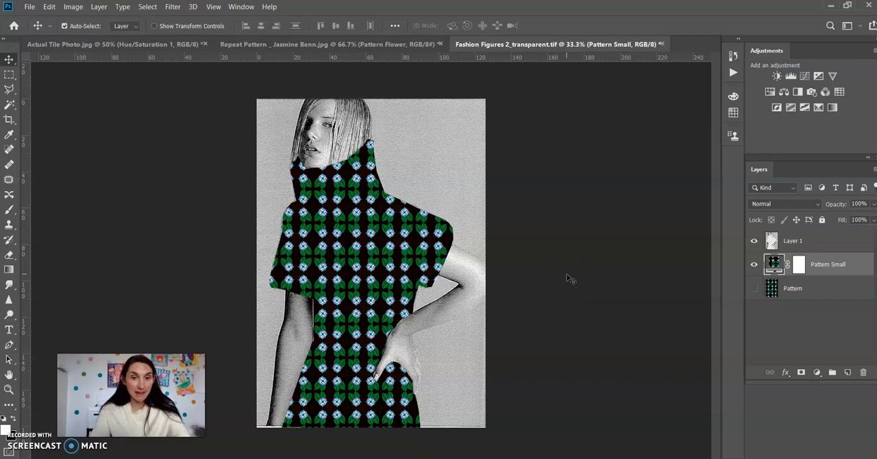
Save the small-pattern figure as a JPEG named Fashion Figure_Flower Print_Name, at quality 12 (Maximum) with the Baseline ("Standard") format option.
{"action": "left_click", "coordinate": [30, 7]}
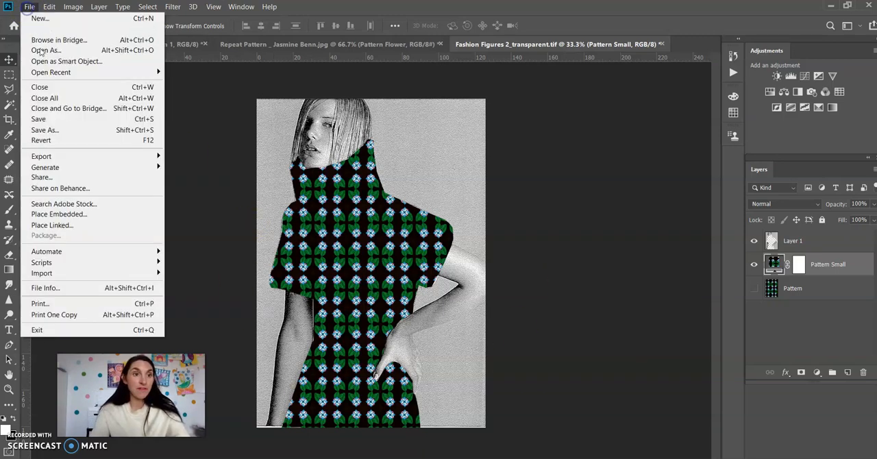
{"action": "left_click", "coordinate": [60, 131]}
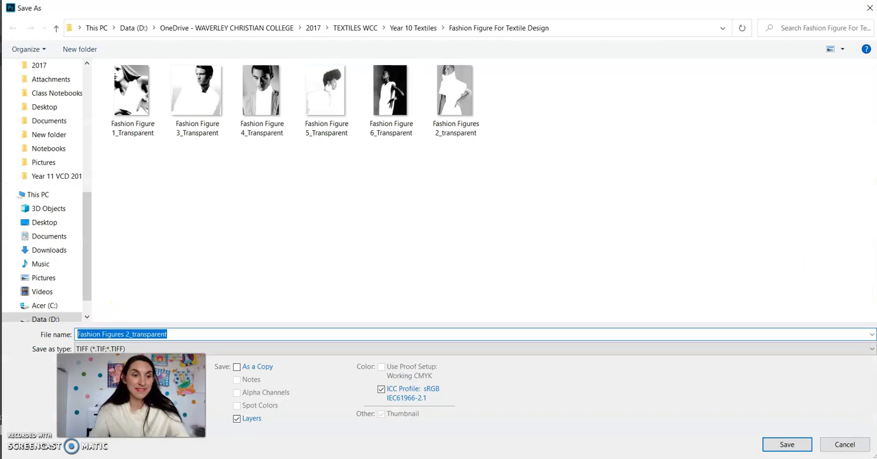
{"action": "left_click", "coordinate": [868, 348]}
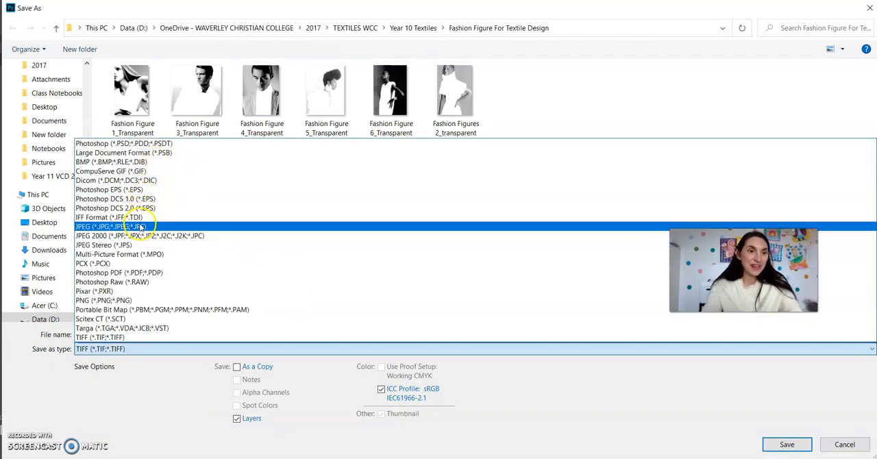
{"action": "left_click", "coordinate": [140, 227]}
{"action": "left_click_drag", "start_coordinate": [196, 334], "coordinate": [75, 320]}
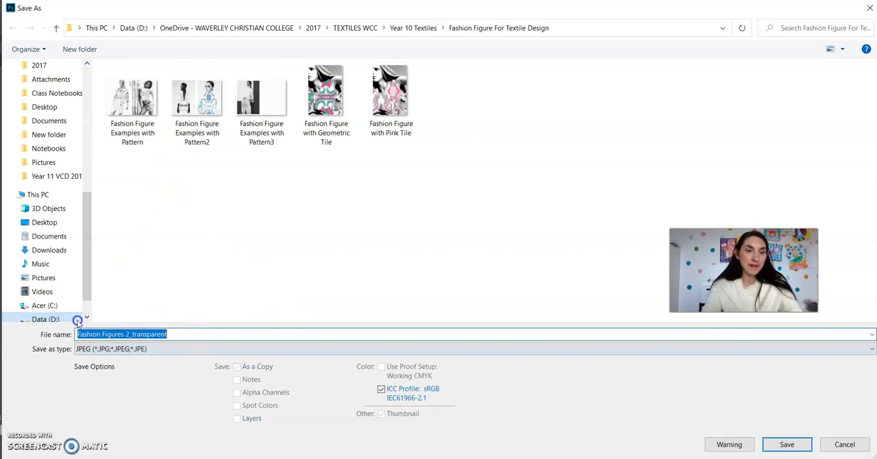
{"action": "type", "text": "Fashion Fig"}
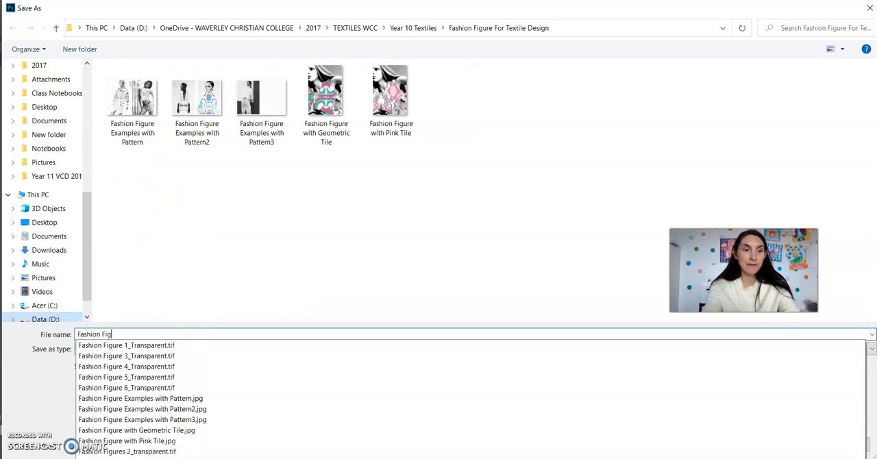
{"action": "type", "text": "ure_Flower Print_Name"}
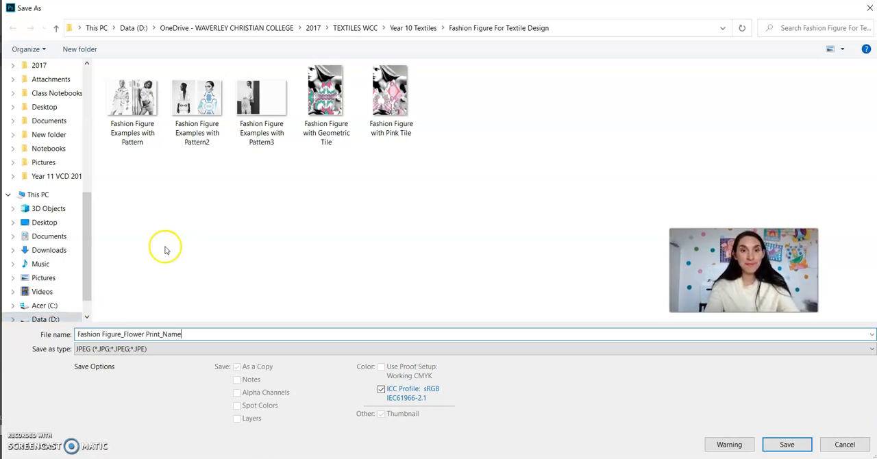
{"action": "left_click", "coordinate": [786, 443]}
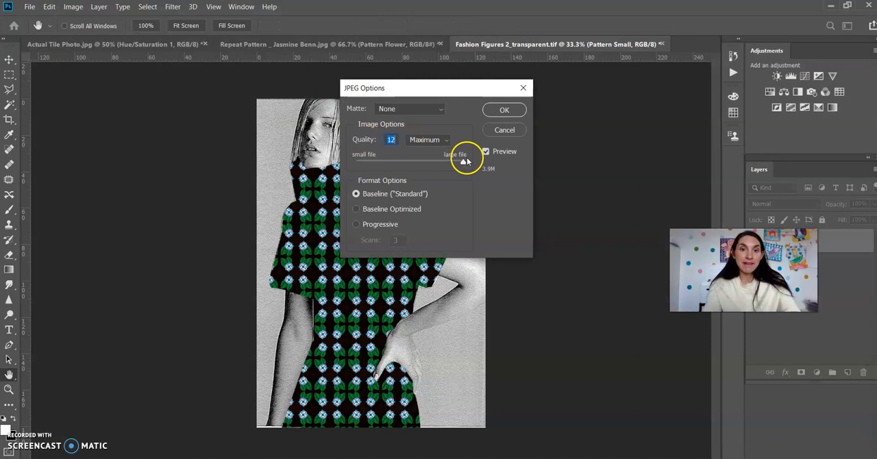
{"action": "left_click", "coordinate": [505, 111]}
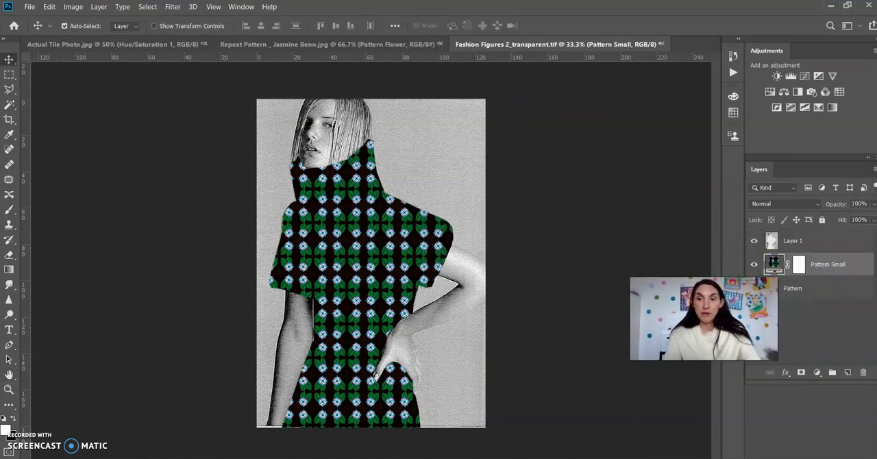
Hide the Pattern Small layer and show the Pattern layer beneath the figure.
{"action": "left_click", "coordinate": [754, 266]}
{"action": "left_click", "coordinate": [754, 289]}
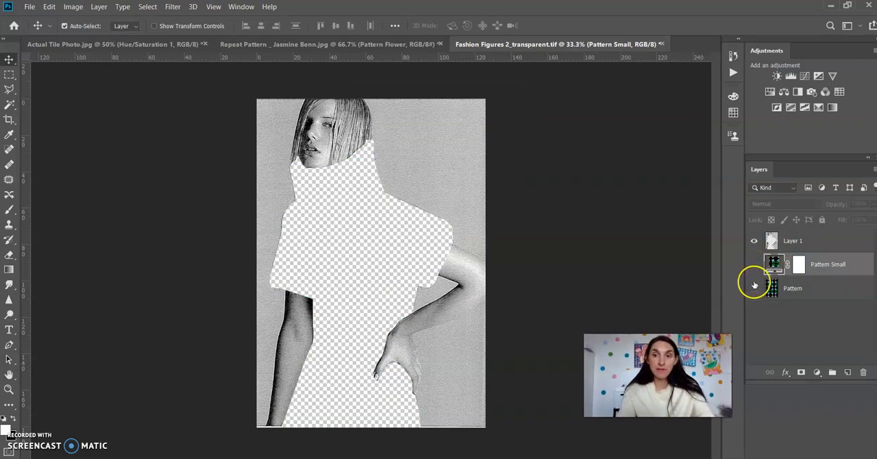